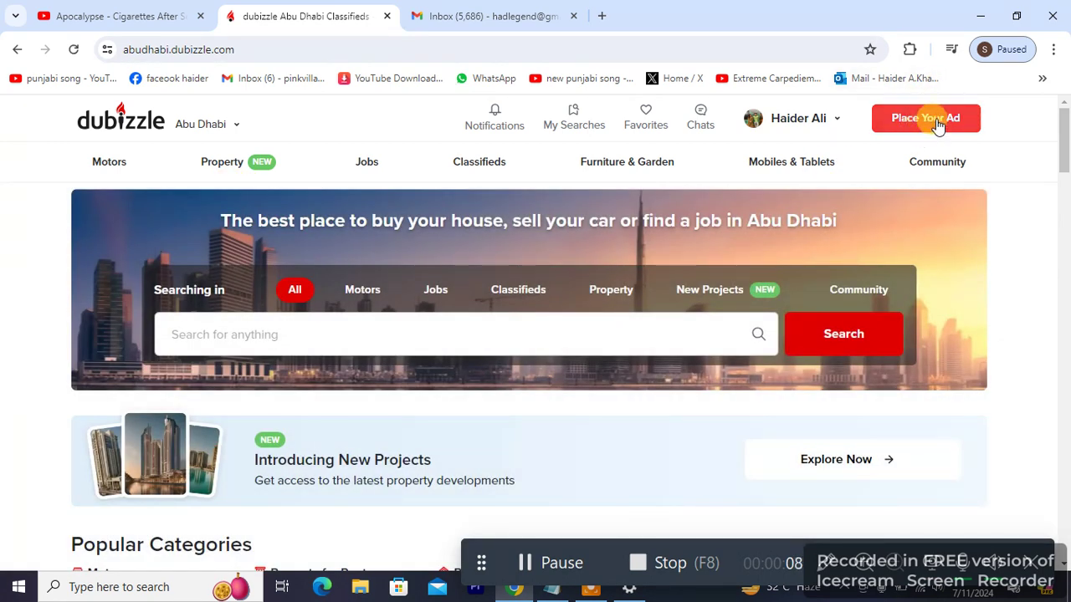
Step: Start a new Dubizzle Abu Dhabi ad in the Property for Rent category
{"action": "left_click", "coordinate": [938, 122]}
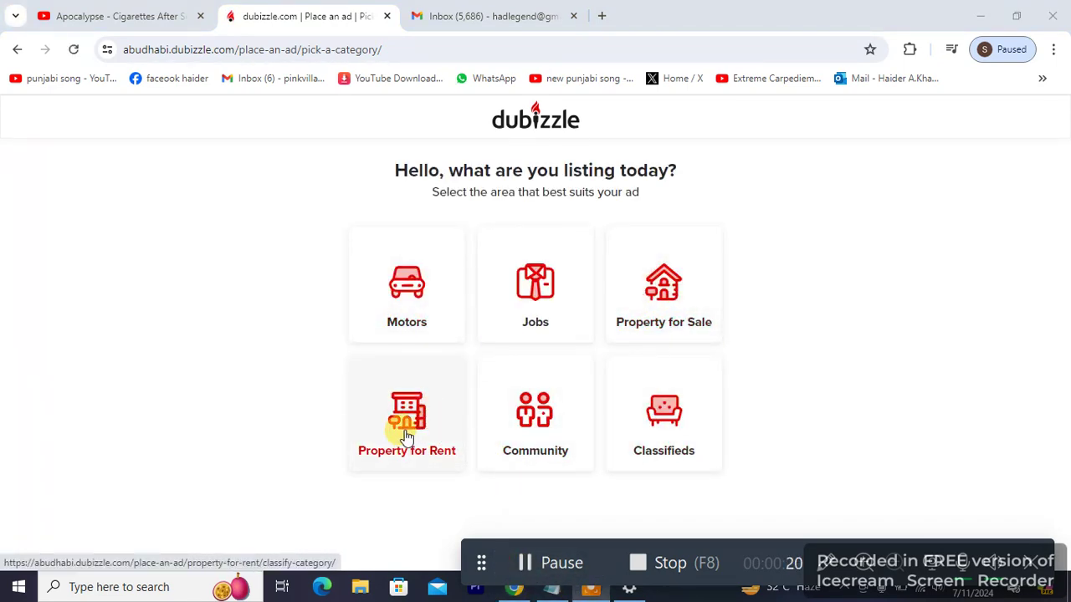
{"action": "left_click", "coordinate": [434, 410]}
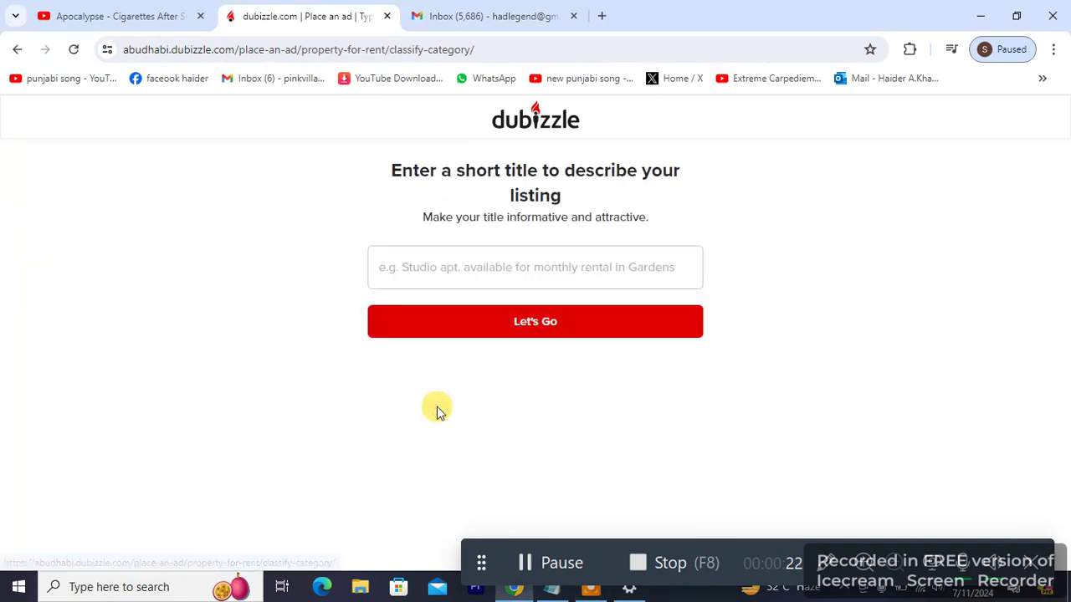
Step: Title the listing 'hotel rooms' and continue to the apartment ad details form
{"action": "left_click", "coordinate": [476, 273]}
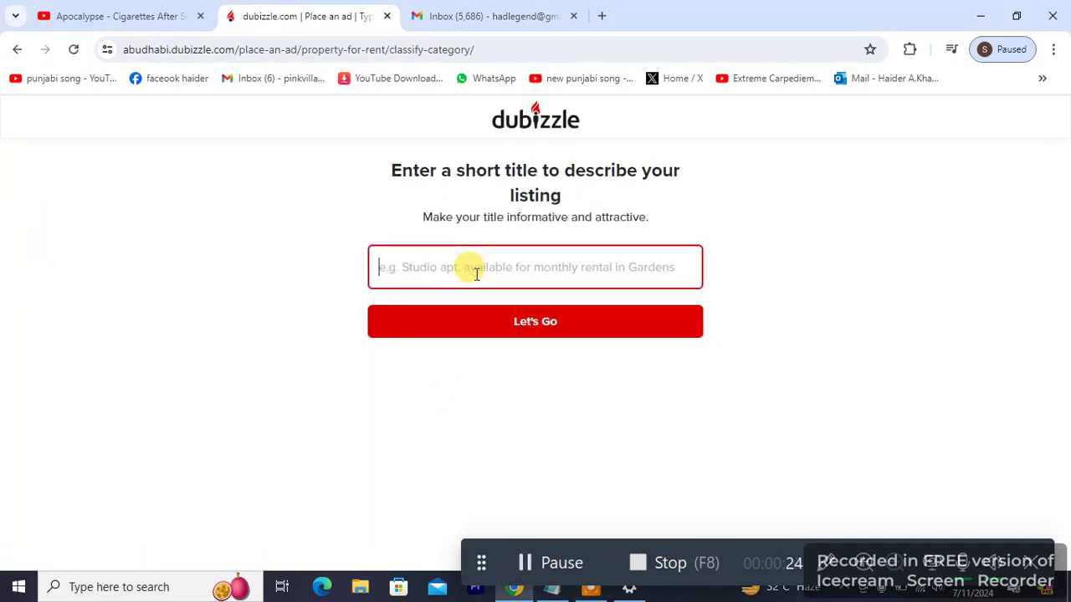
{"action": "type", "text": "h"}
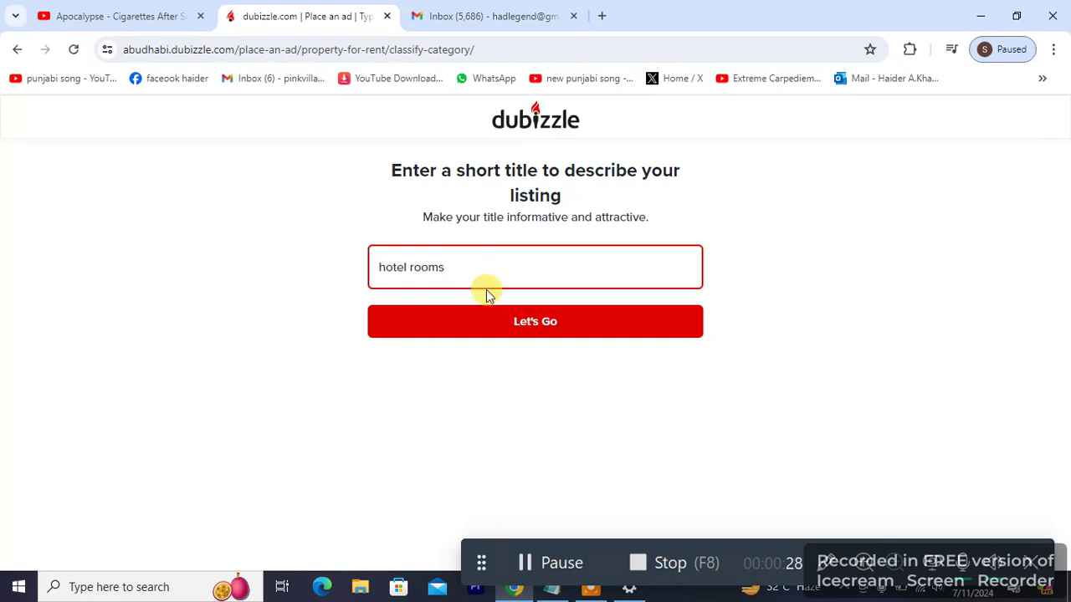
{"action": "type", "text": "otel rooms"}
{"action": "left_click", "coordinate": [504, 324]}
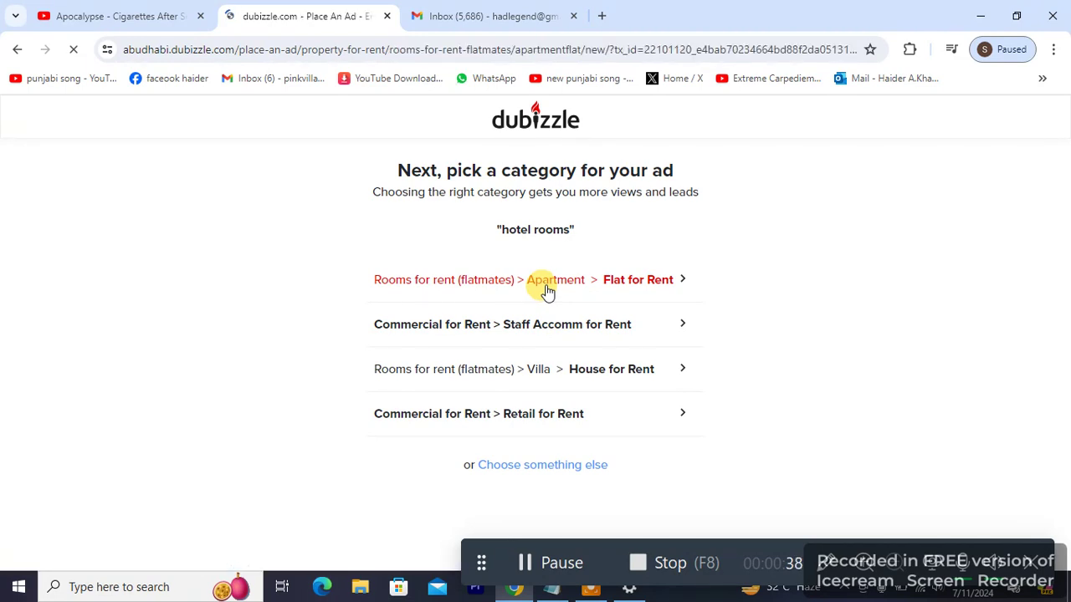
{"action": "left_click", "coordinate": [500, 12]}
Step: Open the file picker from the 'Add a minimum of 3 images' button on the ad form
{"action": "left_click", "coordinate": [345, 10]}
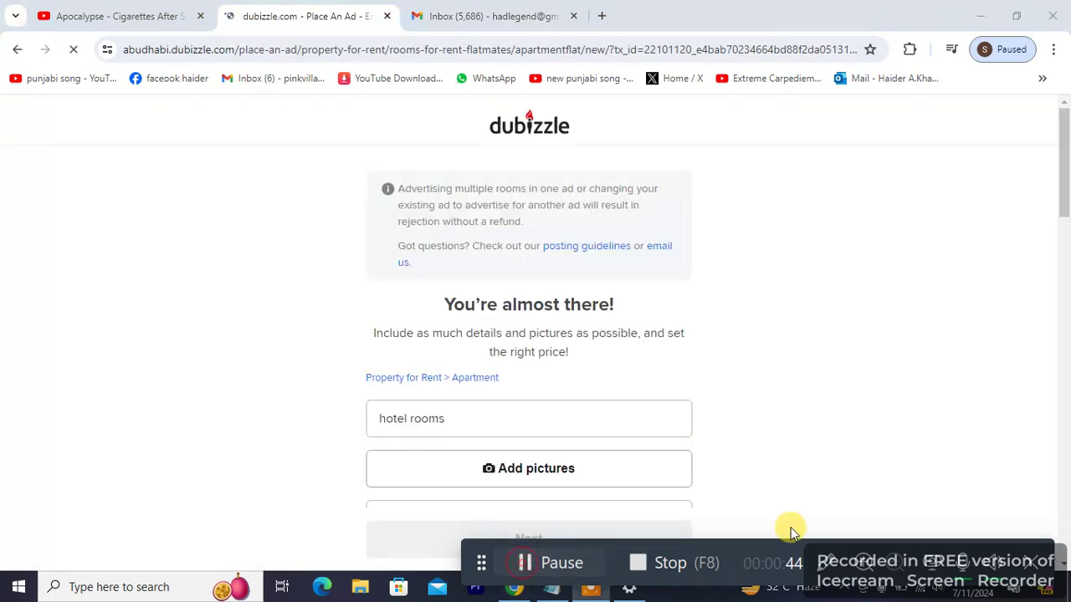
{"action": "scroll", "coordinate": [1065, 238], "scroll_direction": "down", "scroll_amount": 3}
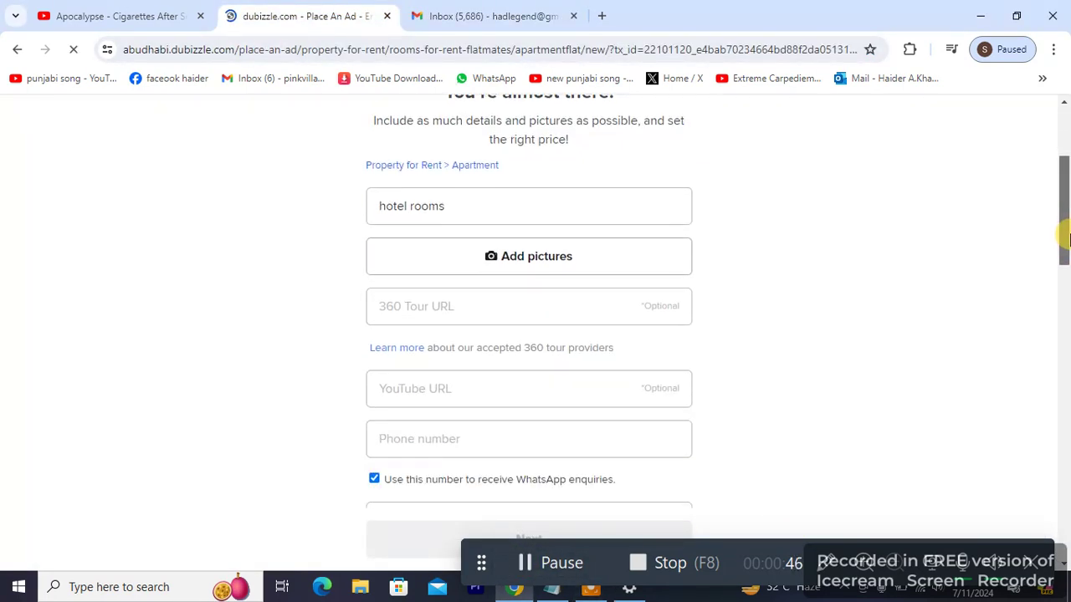
{"action": "left_click_drag", "start_coordinate": [1066, 239], "coordinate": [1065, 227]}
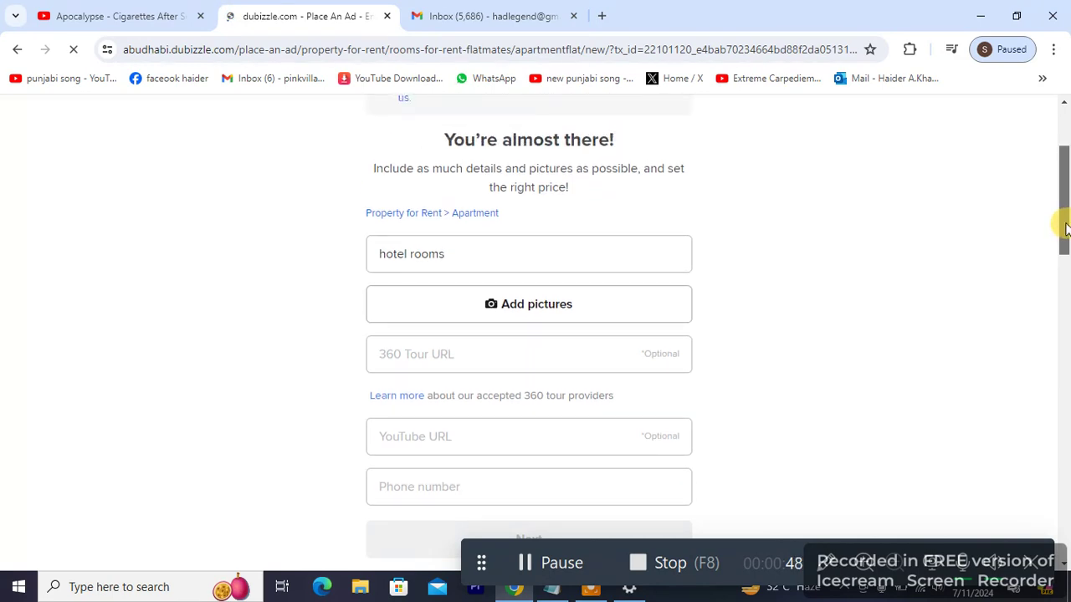
{"action": "left_click", "coordinate": [629, 298]}
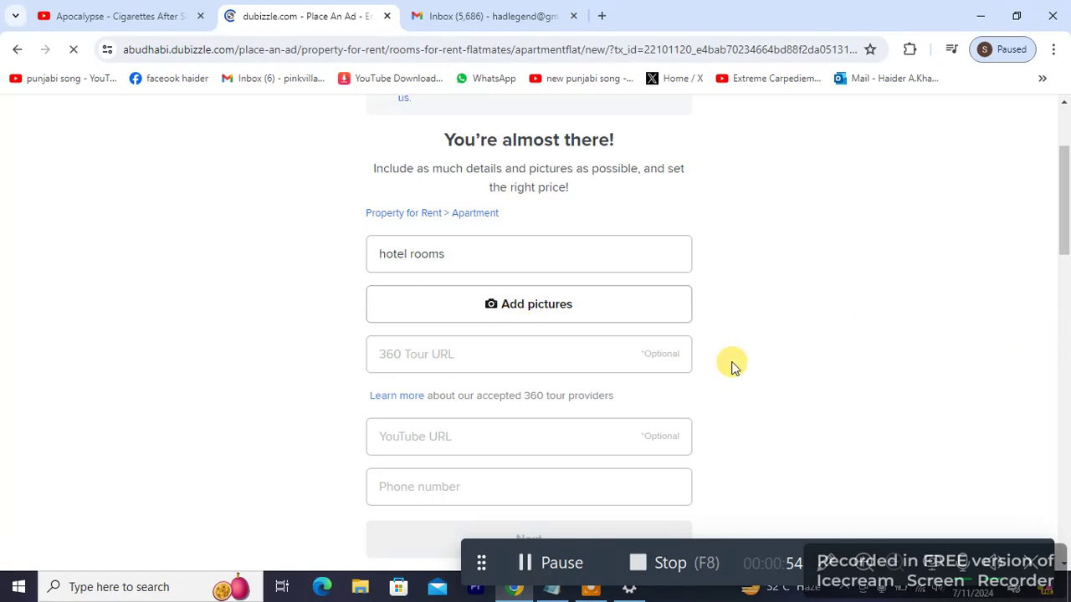
{"action": "left_click", "coordinate": [524, 17]}
{"action": "left_click", "coordinate": [309, 15]}
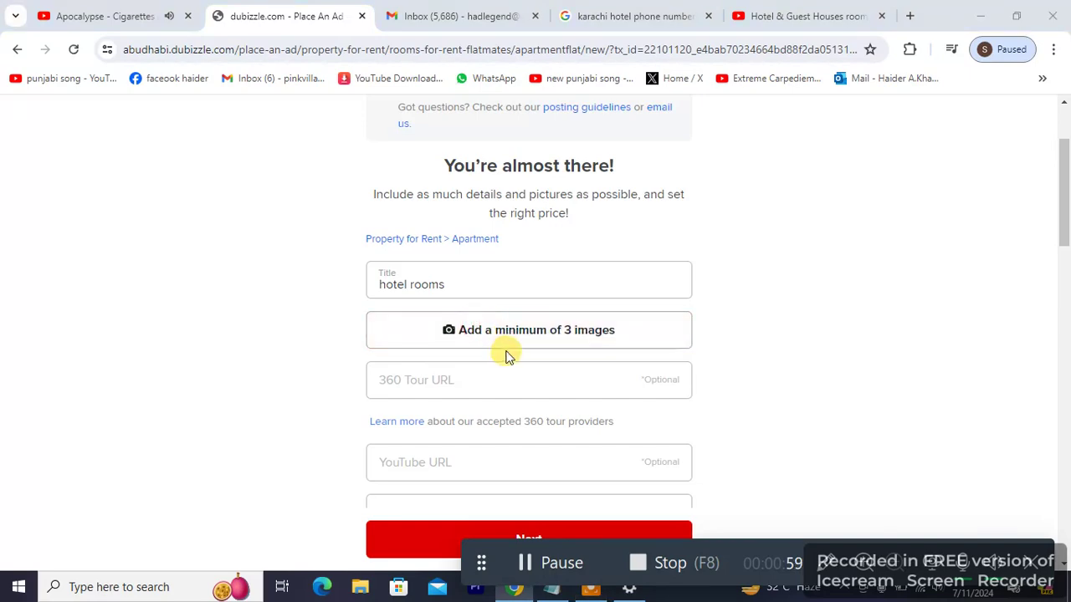
{"action": "left_click", "coordinate": [505, 347]}
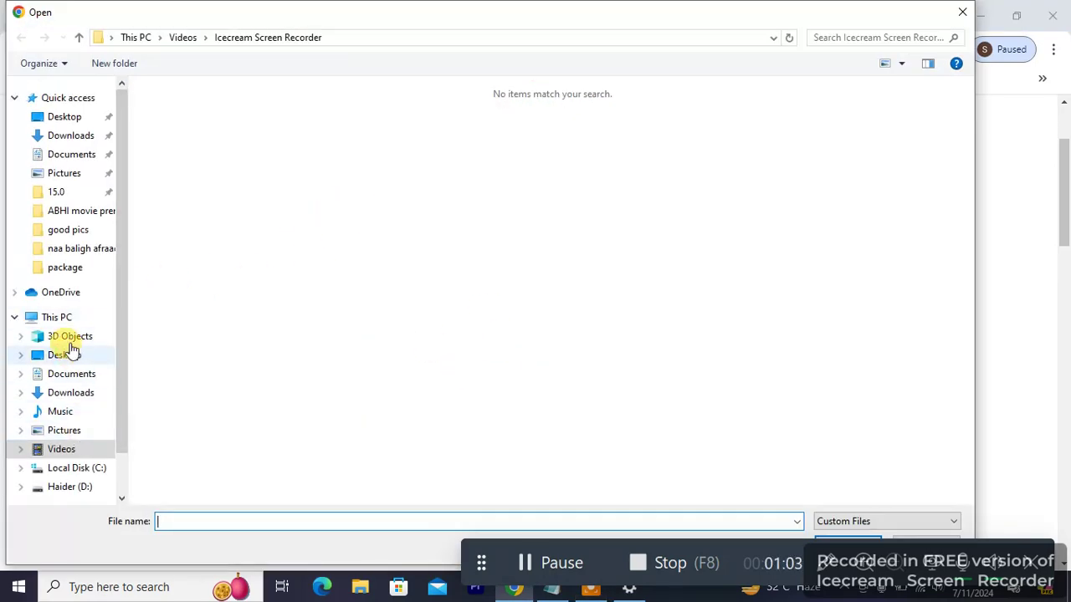
Step: Upload images (2), images (6) and images (8) from Downloads to the ad
{"action": "left_click", "coordinate": [66, 356]}
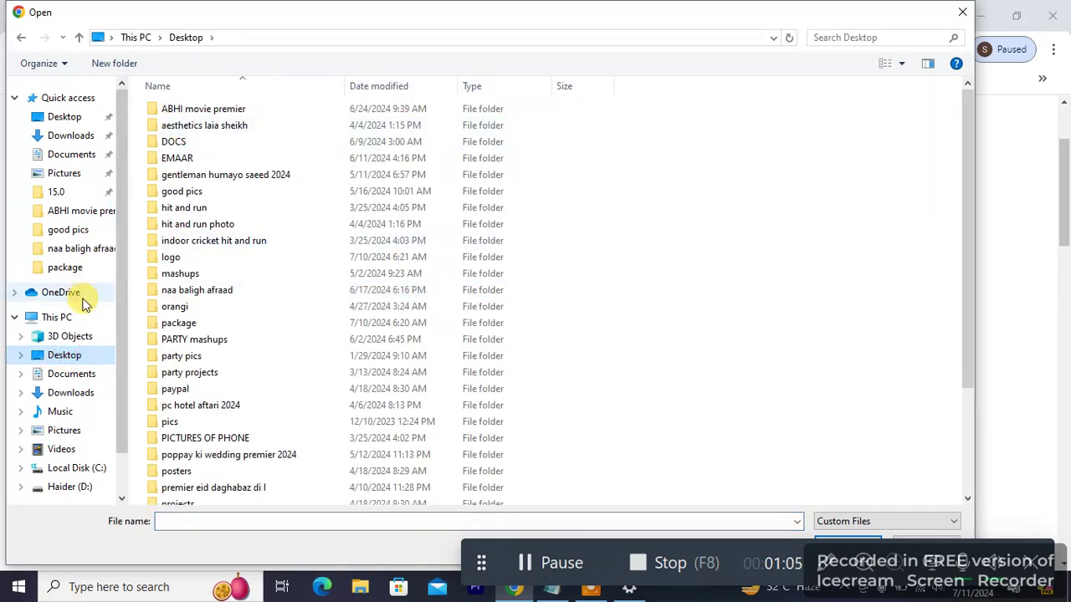
{"action": "left_click", "coordinate": [73, 135]}
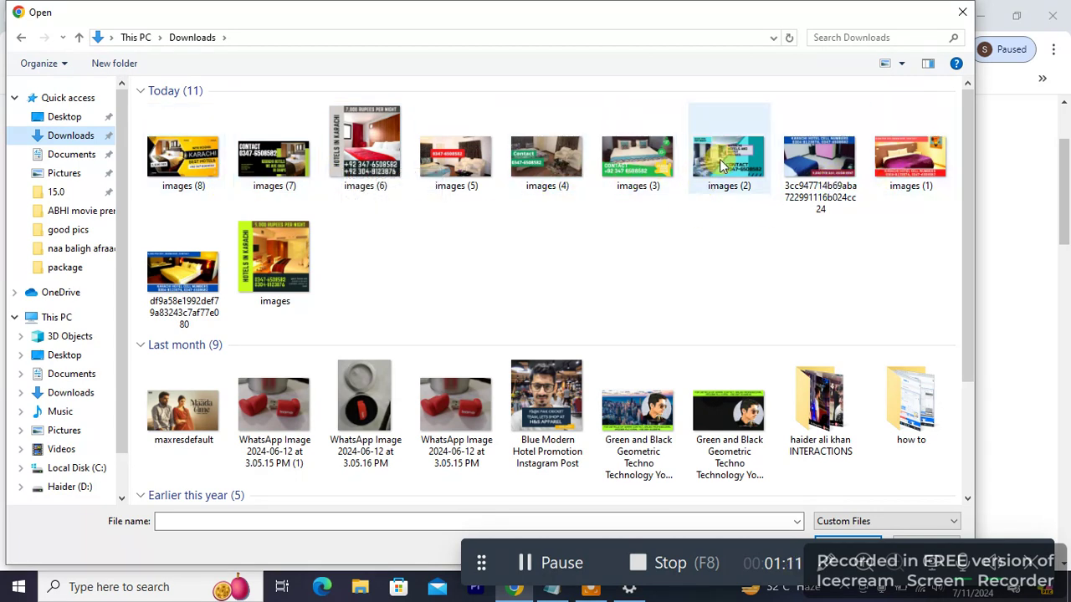
{"action": "left_click", "coordinate": [728, 159]}
{"action": "left_click", "coordinate": [286, 253], "text": "ctrl"}
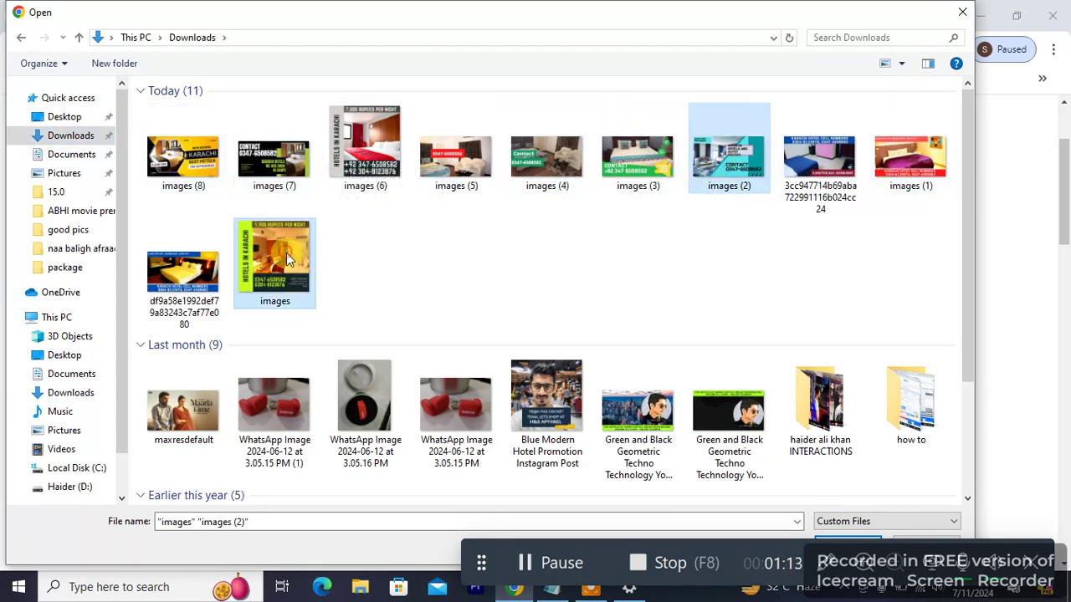
{"action": "left_click", "coordinate": [281, 264], "text": "ctrl"}
{"action": "left_click", "coordinate": [364, 150], "text": "ctrl"}
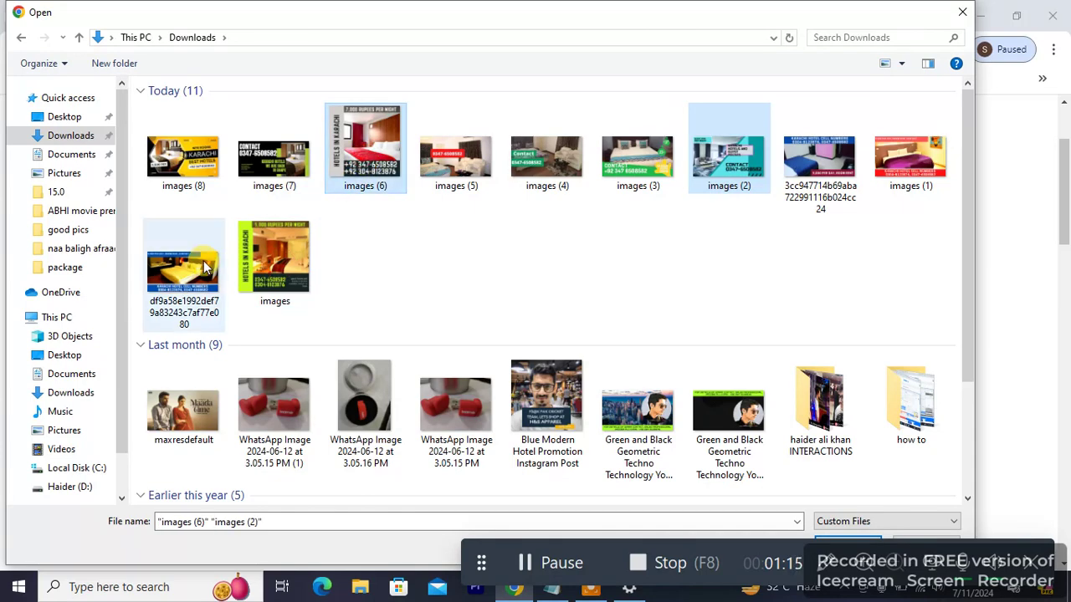
{"action": "left_click", "coordinate": [183, 154], "text": "ctrl"}
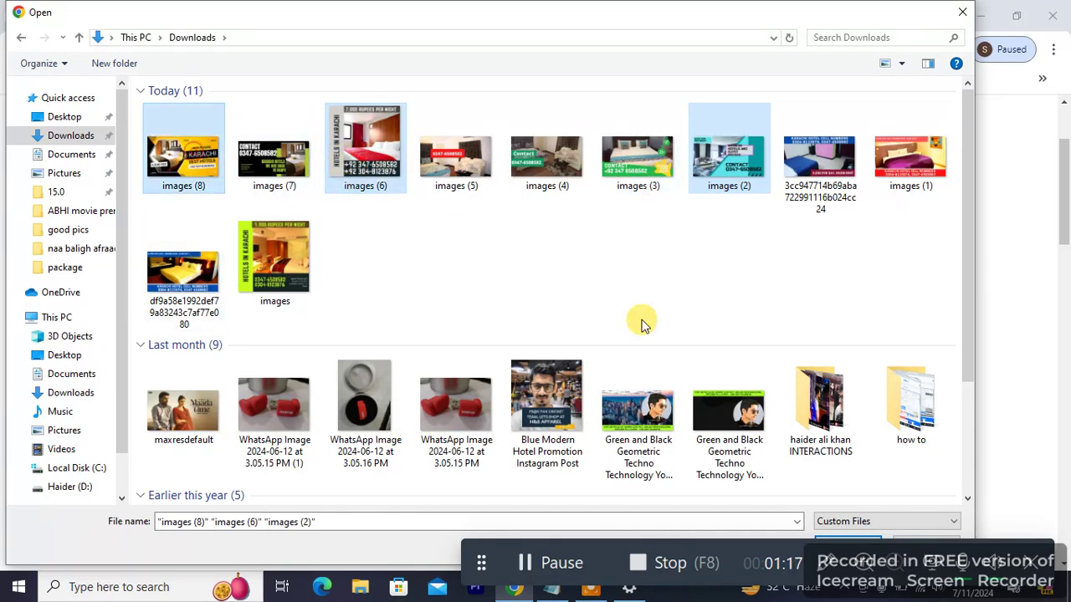
{"action": "left_click", "coordinate": [870, 539]}
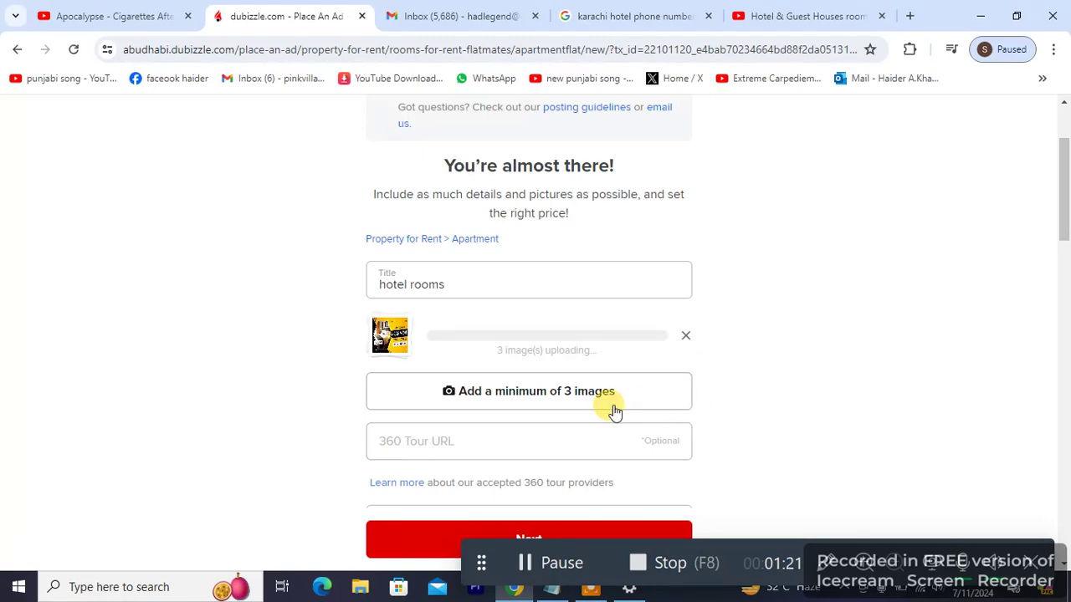
Step: Fill the phone number field with the saved autofill number
{"action": "left_click_drag", "start_coordinate": [1063, 211], "coordinate": [1067, 247]}
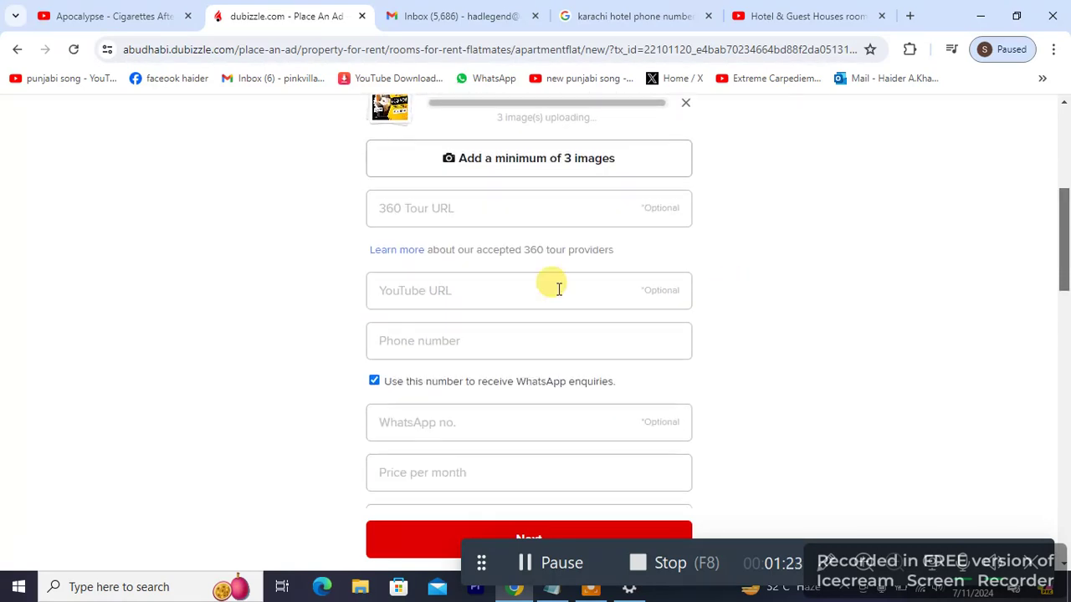
{"action": "left_click", "coordinate": [435, 340]}
{"action": "left_click", "coordinate": [474, 394]}
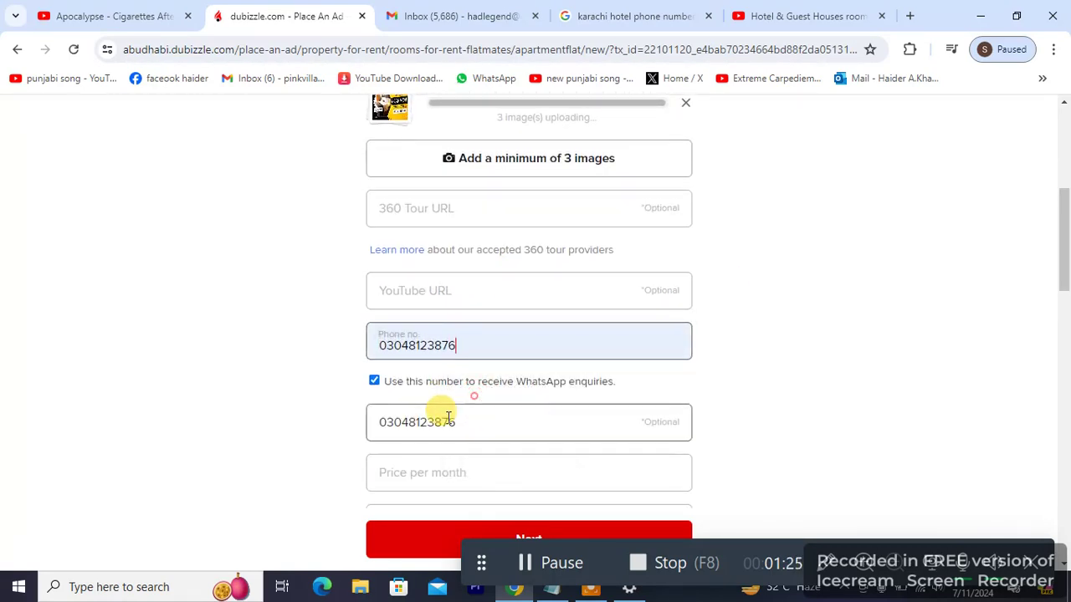
{"action": "scroll", "coordinate": [448, 417], "scroll_direction": "down", "scroll_amount": 1}
Step: Set the monthly price to 9000 AED
{"action": "left_click", "coordinate": [460, 410]}
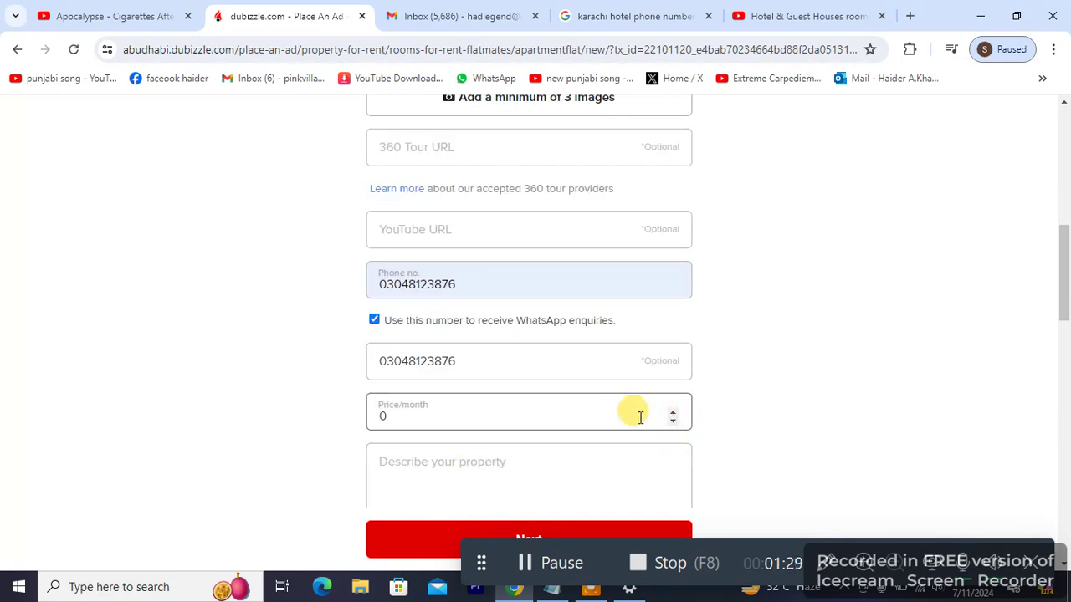
{"action": "double_click", "coordinate": [674, 411]}
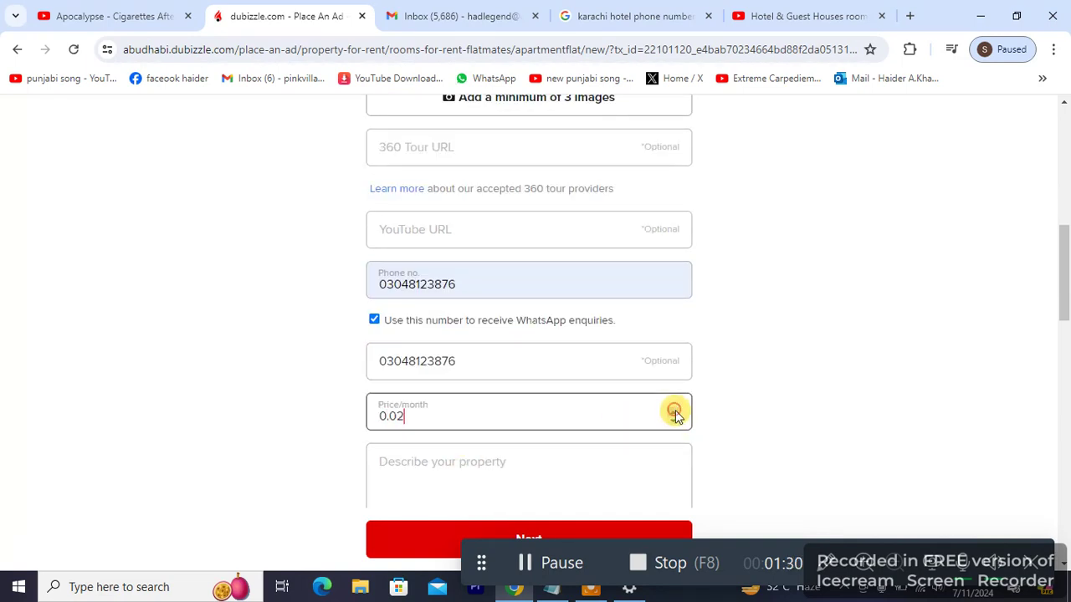
{"action": "double_click", "coordinate": [545, 413]}
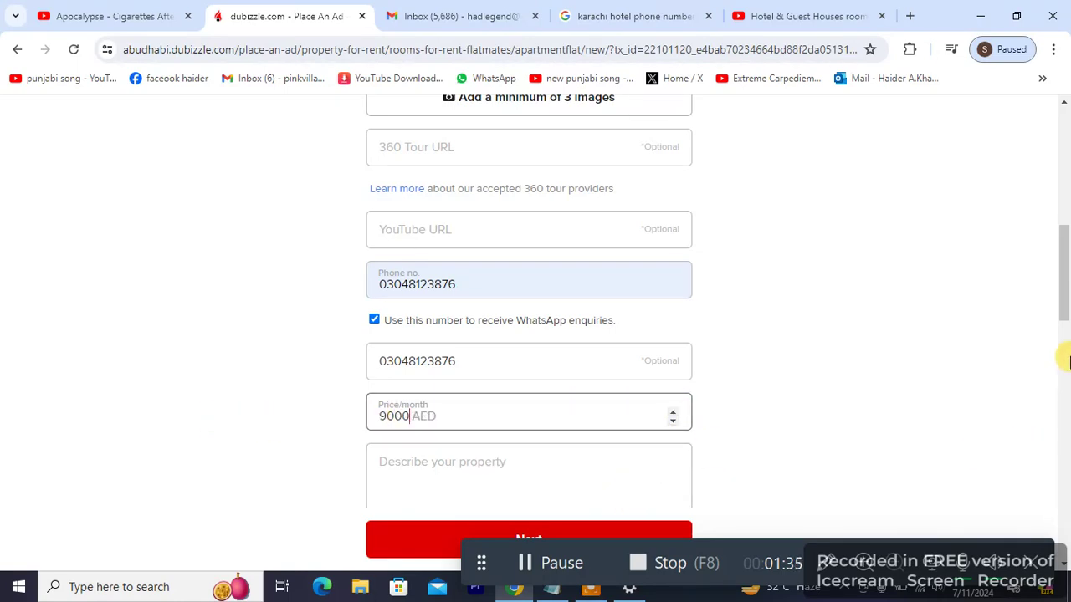
{"action": "scroll", "coordinate": [1063, 348], "scroll_direction": "down", "scroll_amount": 2}
Step: Paste the long hotel description into Describe your property
{"action": "left_click", "coordinate": [402, 295]}
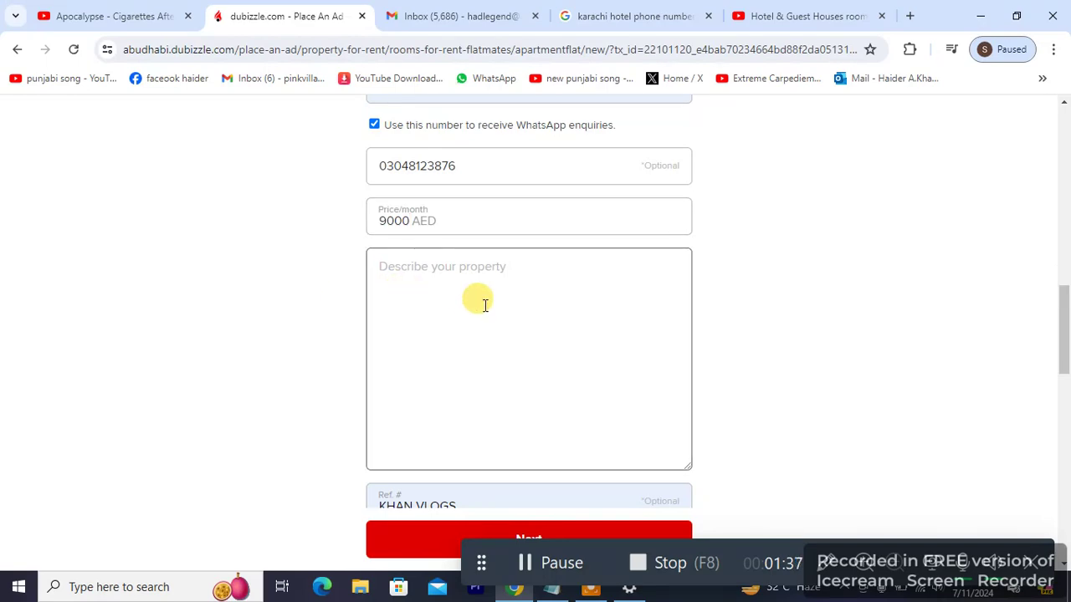
{"action": "key", "text": "ctrl+v"}
{"action": "scroll", "coordinate": [1065, 320], "scroll_direction": "down", "scroll_amount": 3}
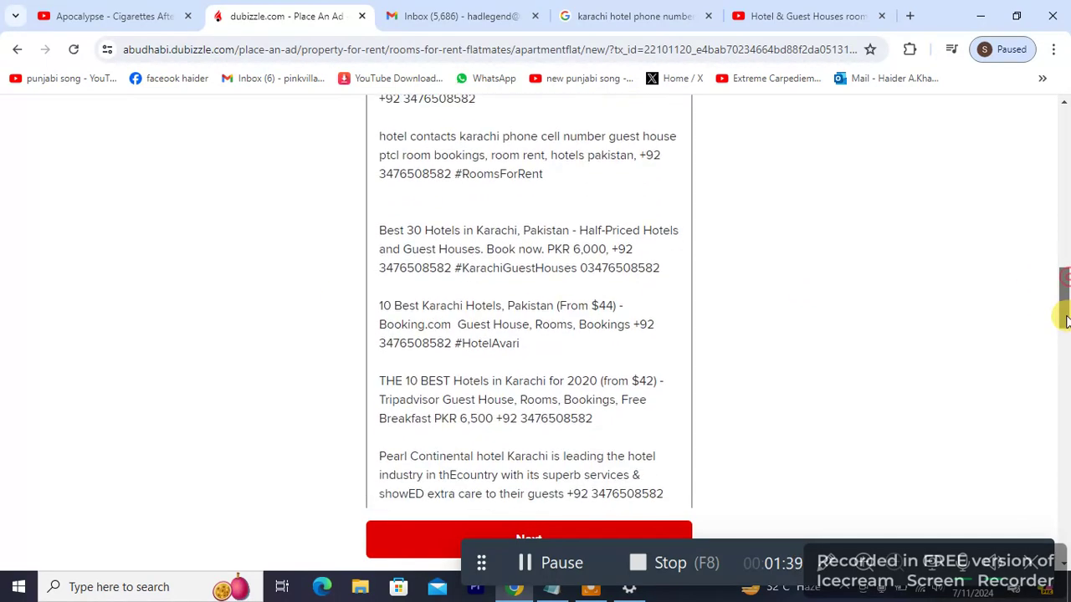
{"action": "left_click_drag", "start_coordinate": [1065, 321], "coordinate": [1064, 468]}
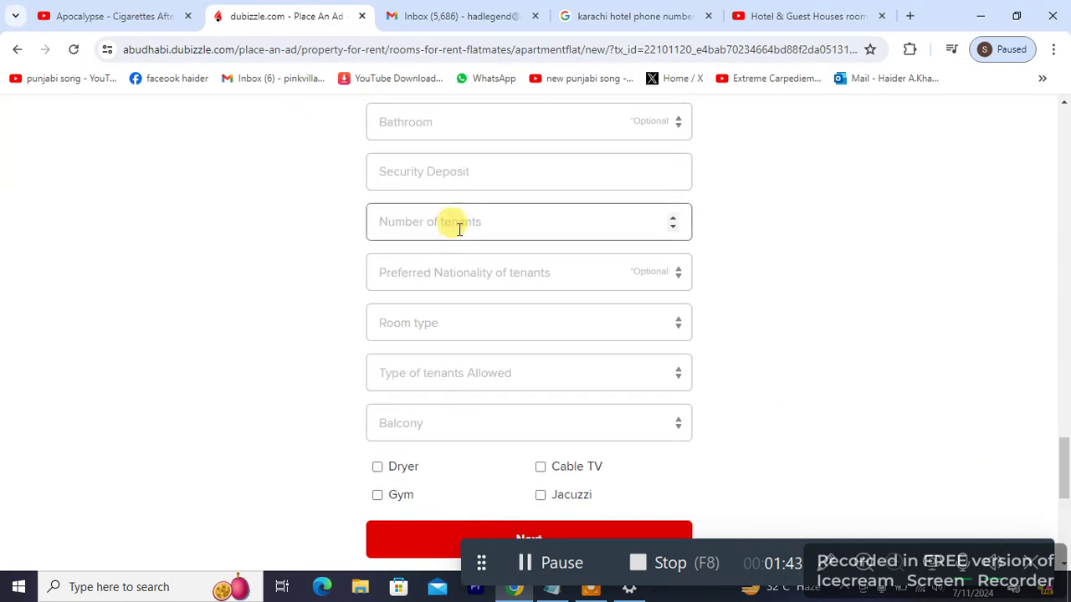
Step: Choose Communal bathroom only, a 4000 security deposit and 2 tenants
{"action": "left_click", "coordinate": [677, 123]}
{"action": "left_click", "coordinate": [677, 124]}
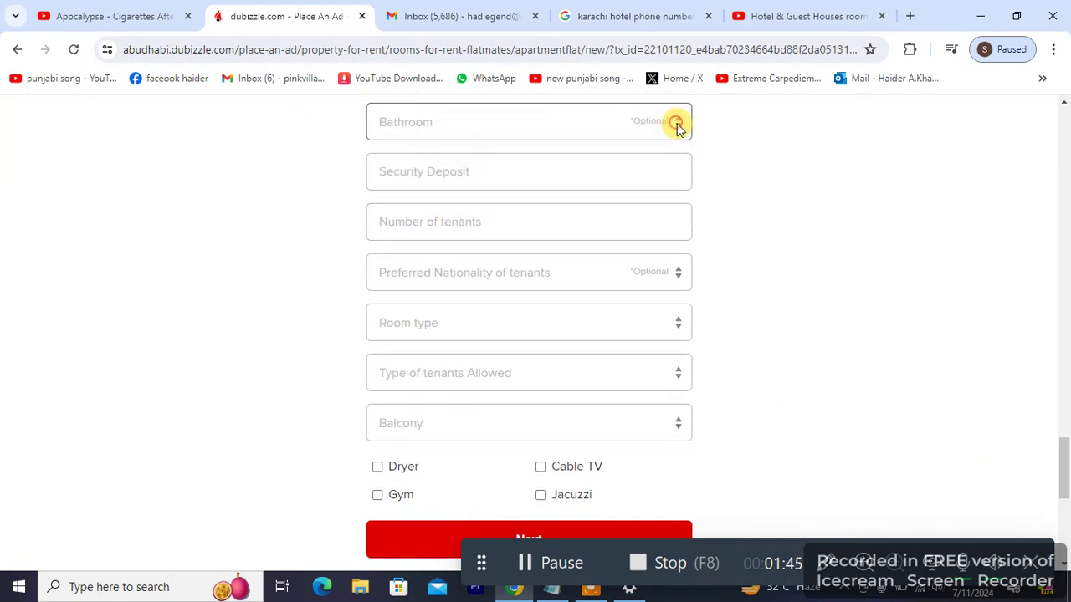
{"action": "left_click", "coordinate": [676, 123]}
{"action": "left_click", "coordinate": [504, 165]}
{"action": "left_click", "coordinate": [486, 172]}
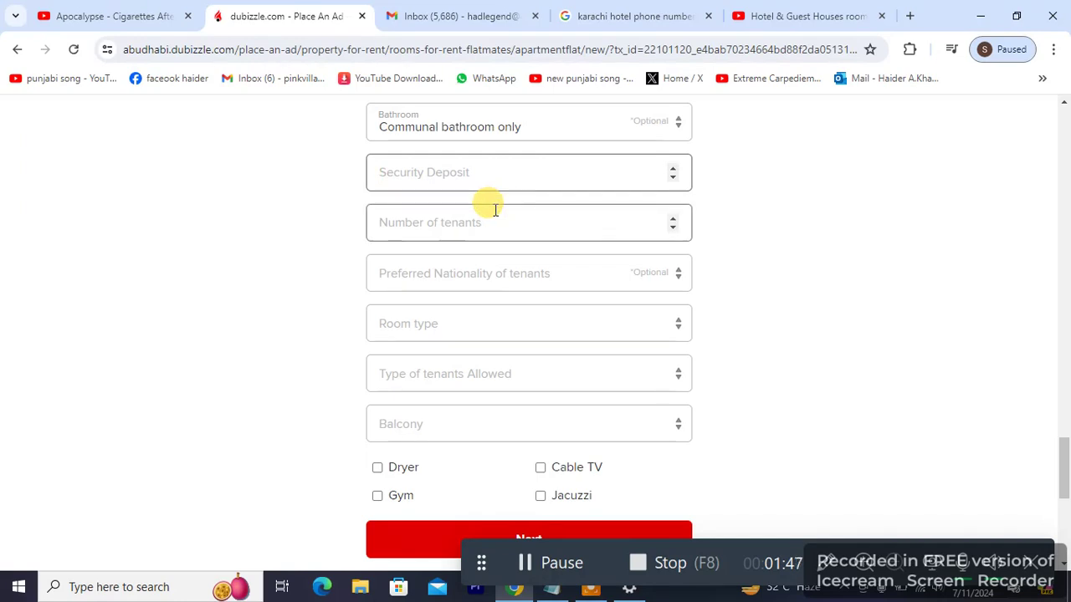
{"action": "left_click", "coordinate": [671, 180]}
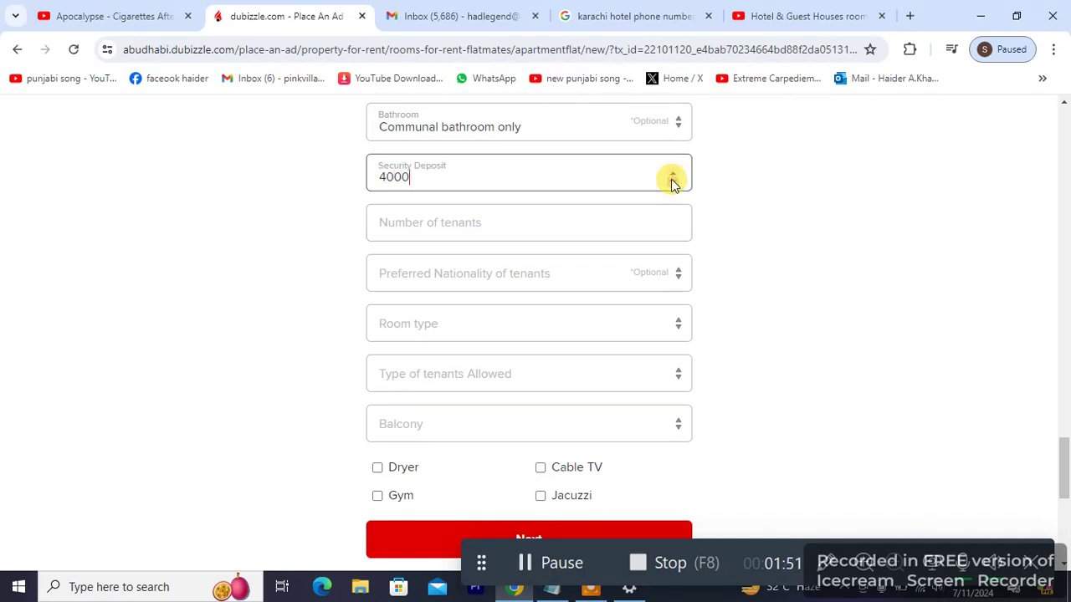
{"action": "left_click", "coordinate": [558, 212]}
{"action": "type", "text": "2"}
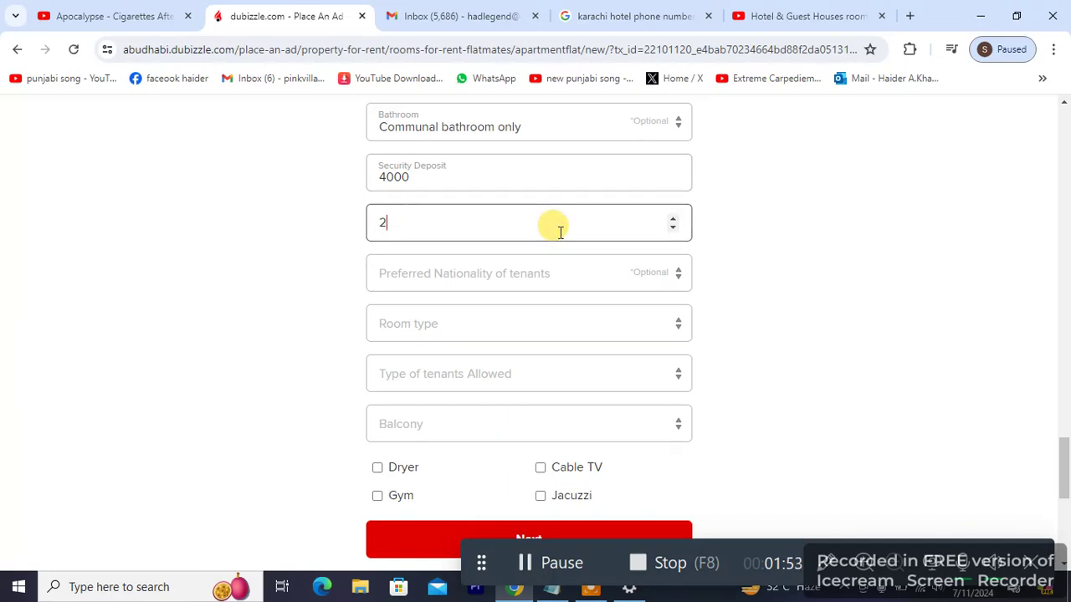
Step: Set nationality Mainly Indian, Private Room, Females allowed, and balcony yes
{"action": "left_click", "coordinate": [538, 276]}
{"action": "left_click", "coordinate": [510, 318]}
{"action": "left_click", "coordinate": [494, 327]}
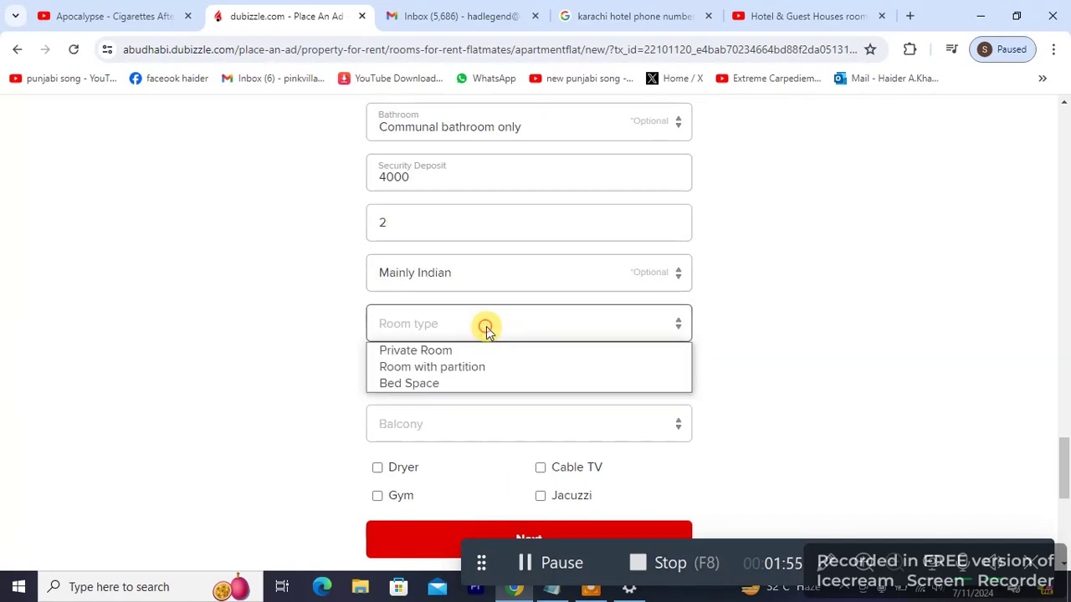
{"action": "left_click", "coordinate": [475, 353]}
{"action": "left_click", "coordinate": [452, 383]}
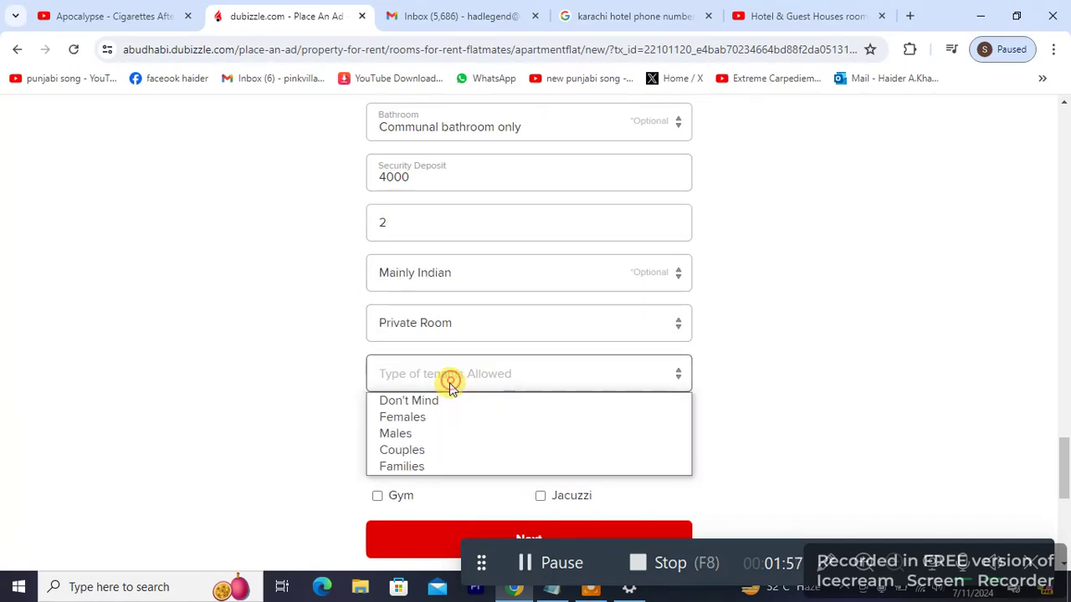
{"action": "left_click", "coordinate": [435, 415]}
{"action": "left_click", "coordinate": [433, 426]}
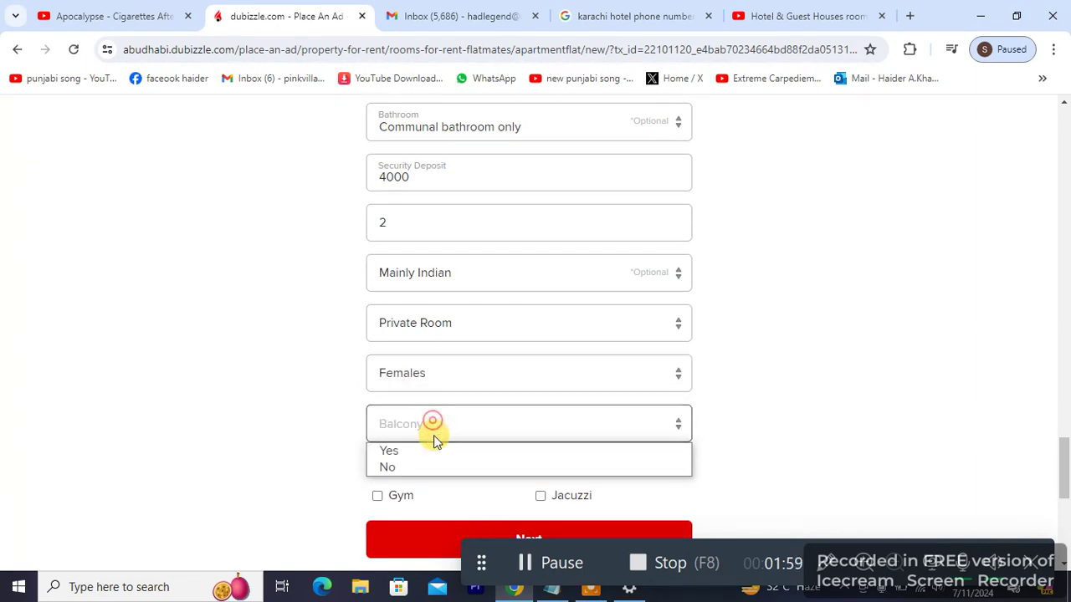
{"action": "left_click", "coordinate": [433, 449]}
Step: Tick the Gym, Dryer and Cable TV amenities, leaving Jacuzzi unticked
{"action": "left_click", "coordinate": [405, 497]}
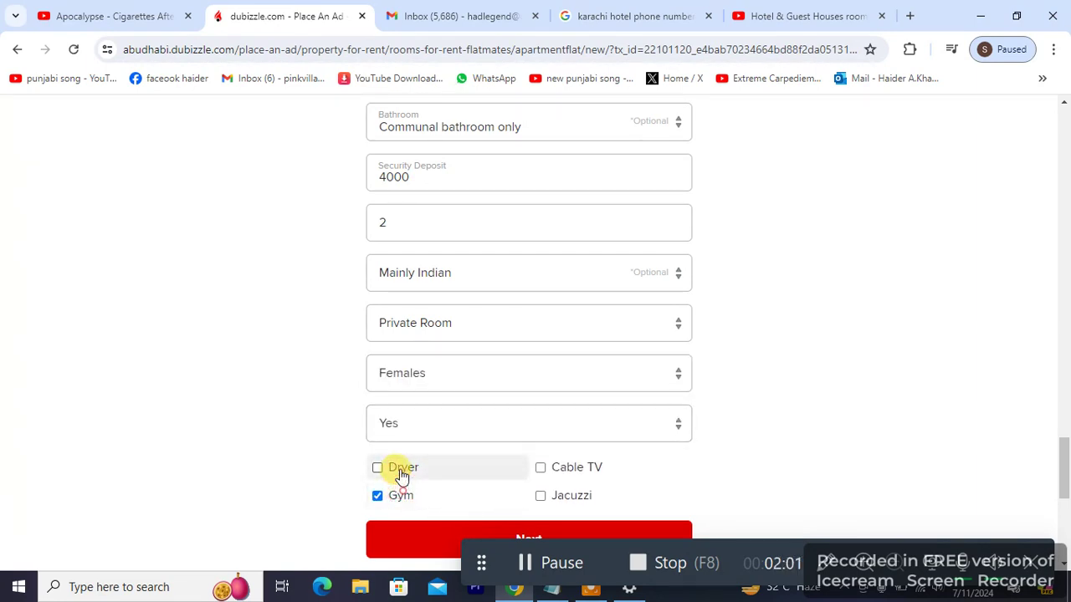
{"action": "left_click", "coordinate": [401, 474]}
{"action": "left_click", "coordinate": [547, 474]}
{"action": "left_click", "coordinate": [549, 494]}
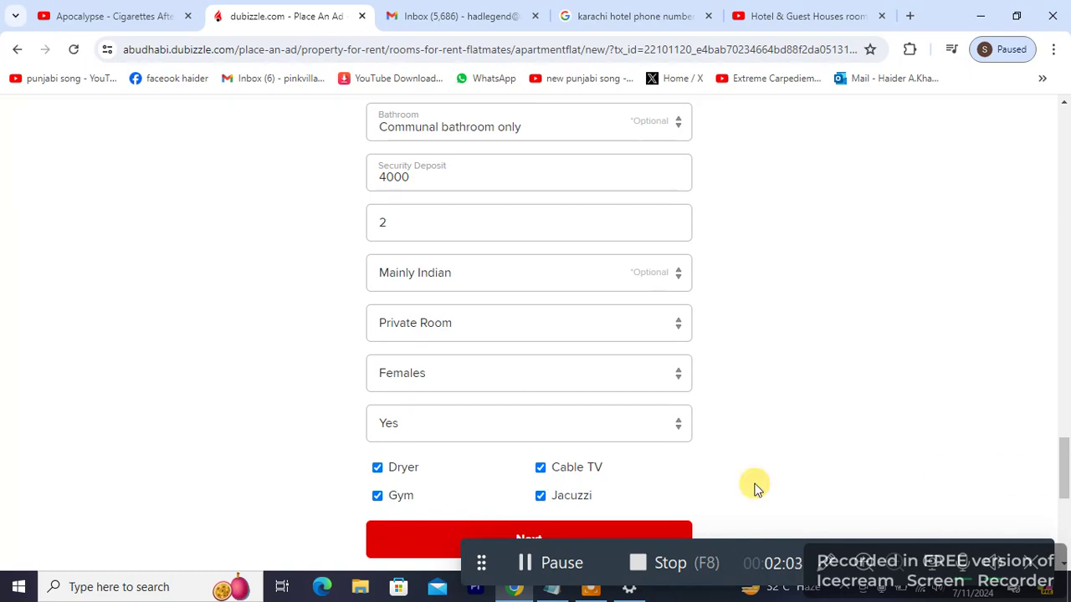
{"action": "left_click", "coordinate": [572, 495]}
Step: Tick Free Parking and Recreation Centre amenities, then submit the form with Next
{"action": "left_click_drag", "start_coordinate": [1064, 468], "coordinate": [1052, 227]}
{"action": "left_click", "coordinate": [428, 221]}
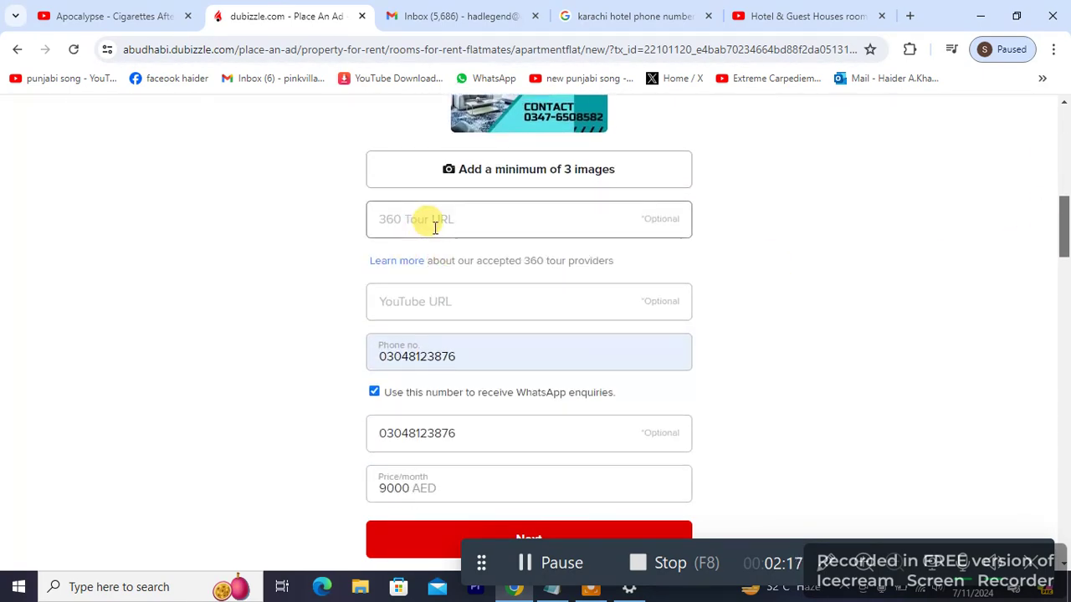
{"action": "left_click", "coordinate": [439, 317]}
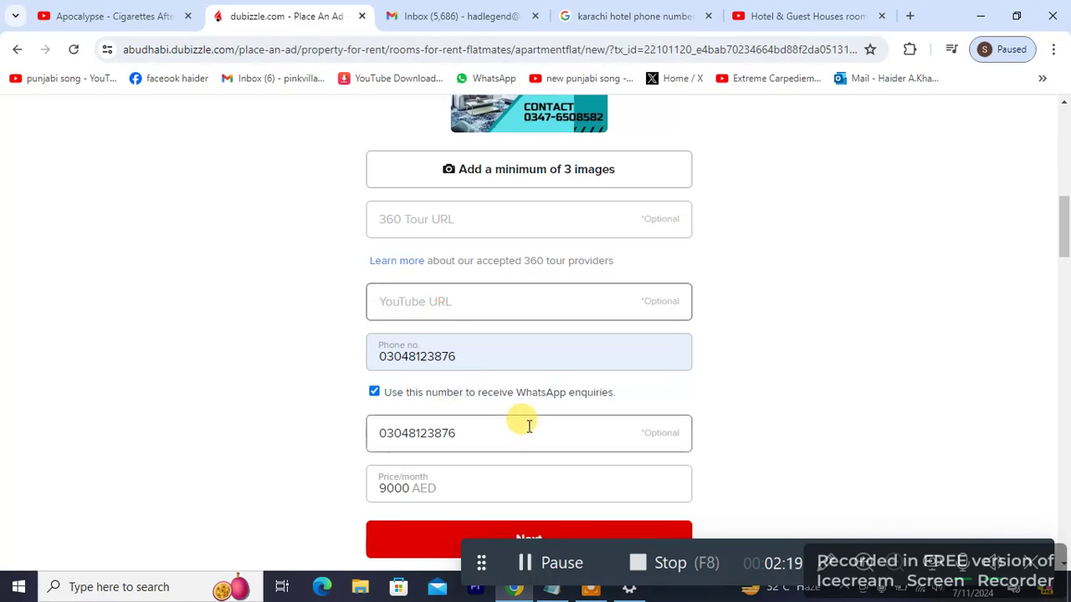
{"action": "left_click_drag", "start_coordinate": [1067, 226], "coordinate": [1065, 554]}
{"action": "left_click_drag", "start_coordinate": [783, 542], "coordinate": [928, 270]}
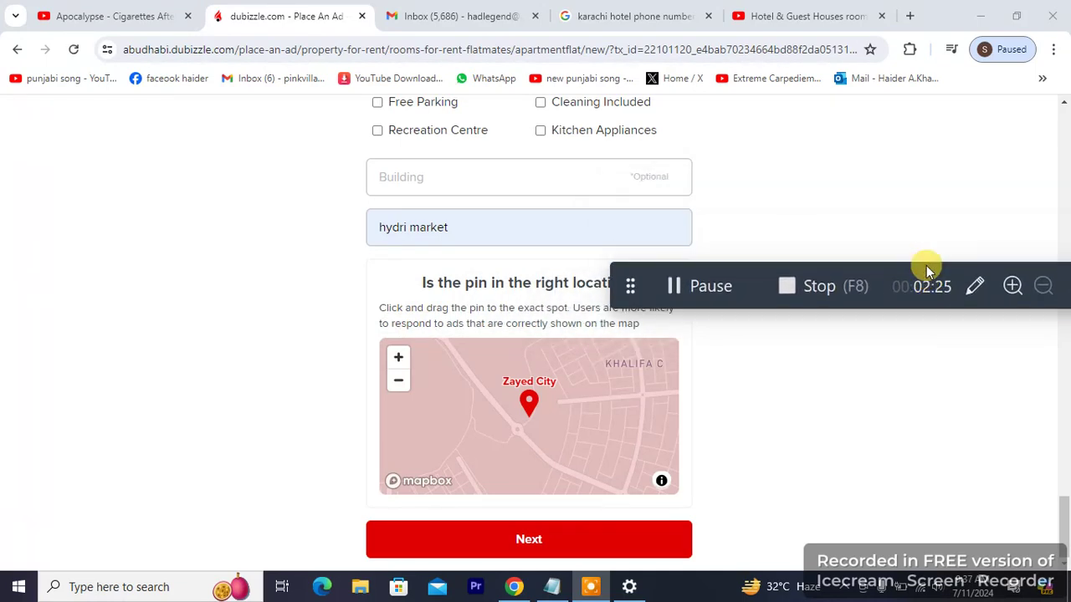
{"action": "left_click", "coordinate": [442, 105]}
{"action": "left_click", "coordinate": [444, 131]}
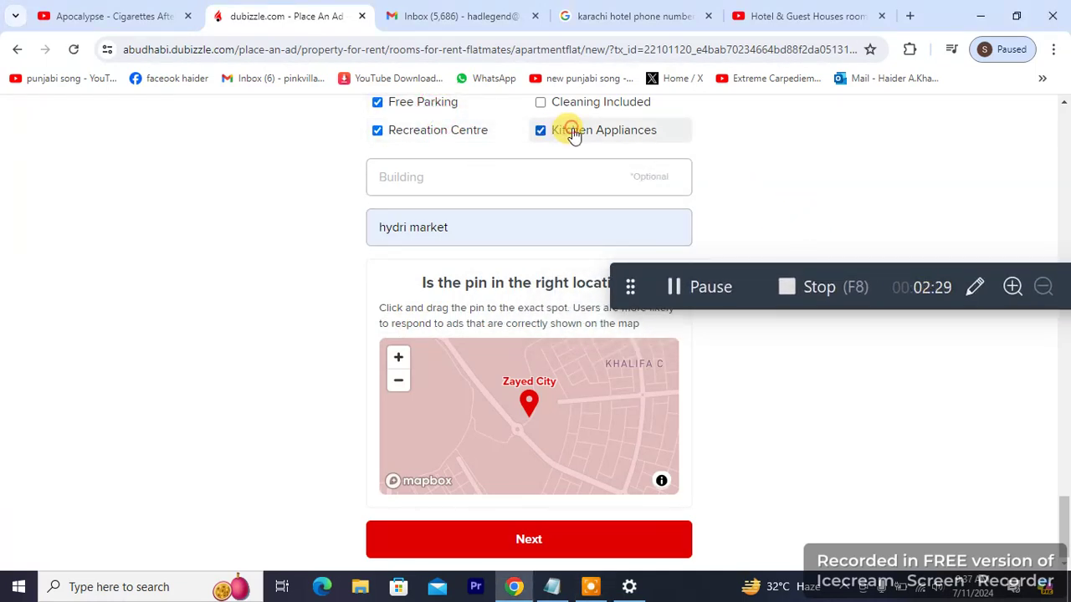
{"action": "scroll", "coordinate": [1064, 510], "scroll_direction": "up", "scroll_amount": 2}
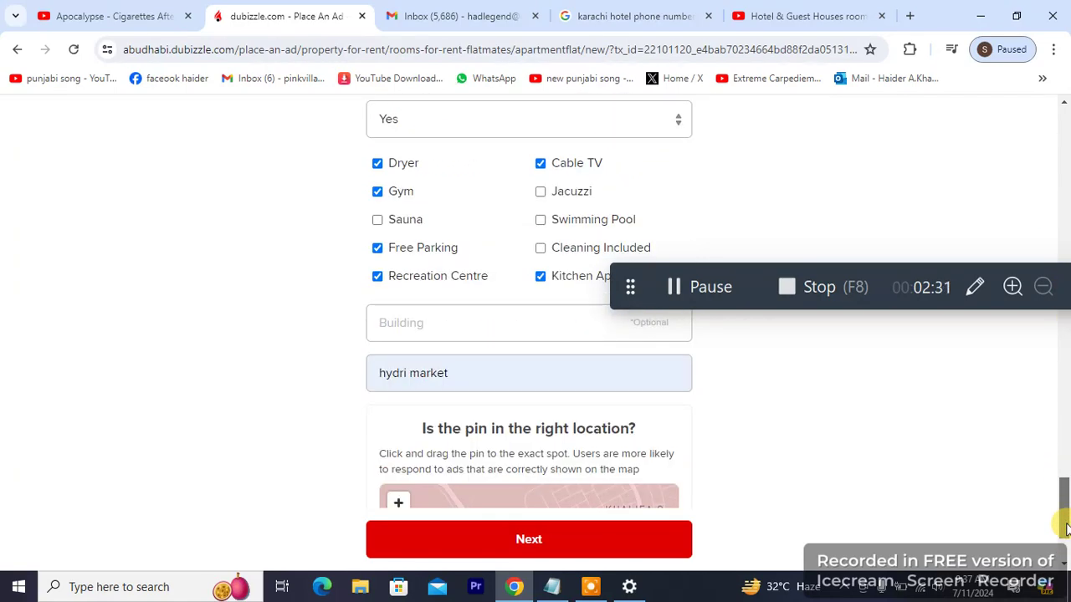
{"action": "scroll", "coordinate": [1064, 535], "scroll_direction": "down", "scroll_amount": 2}
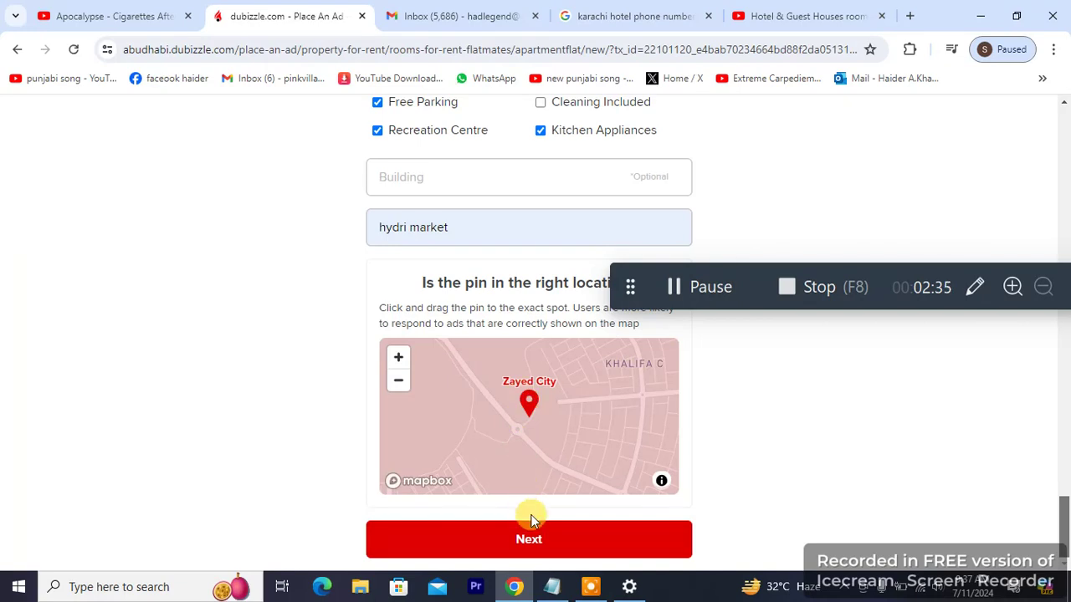
{"action": "left_click", "coordinate": [530, 540]}
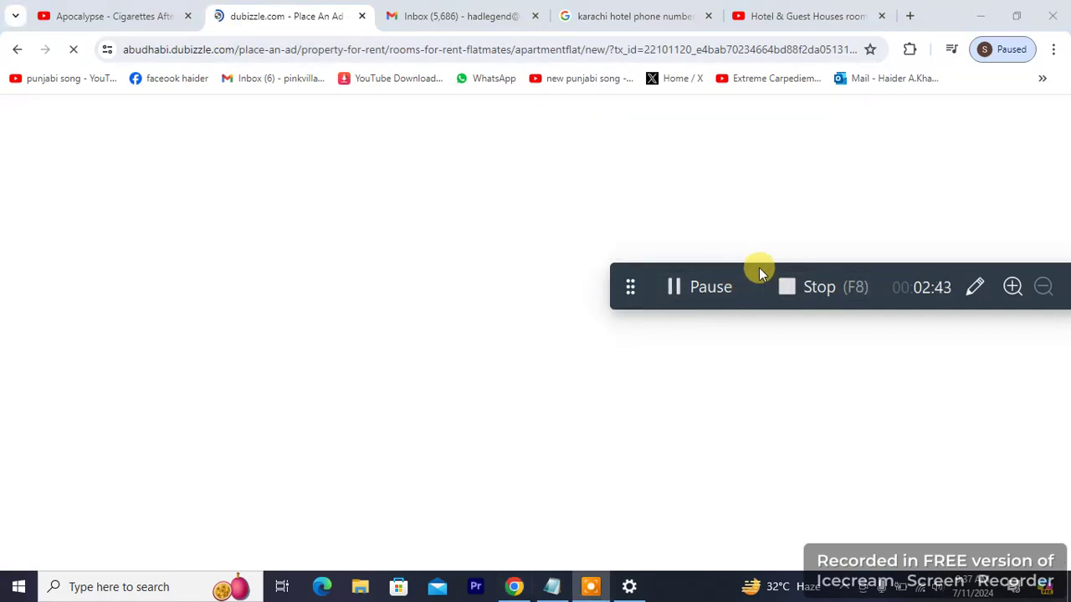
Step: Clear the rejected number from the Phone no. field and open a new browser tab
{"action": "left_click_drag", "start_coordinate": [747, 277], "coordinate": [301, 218]}
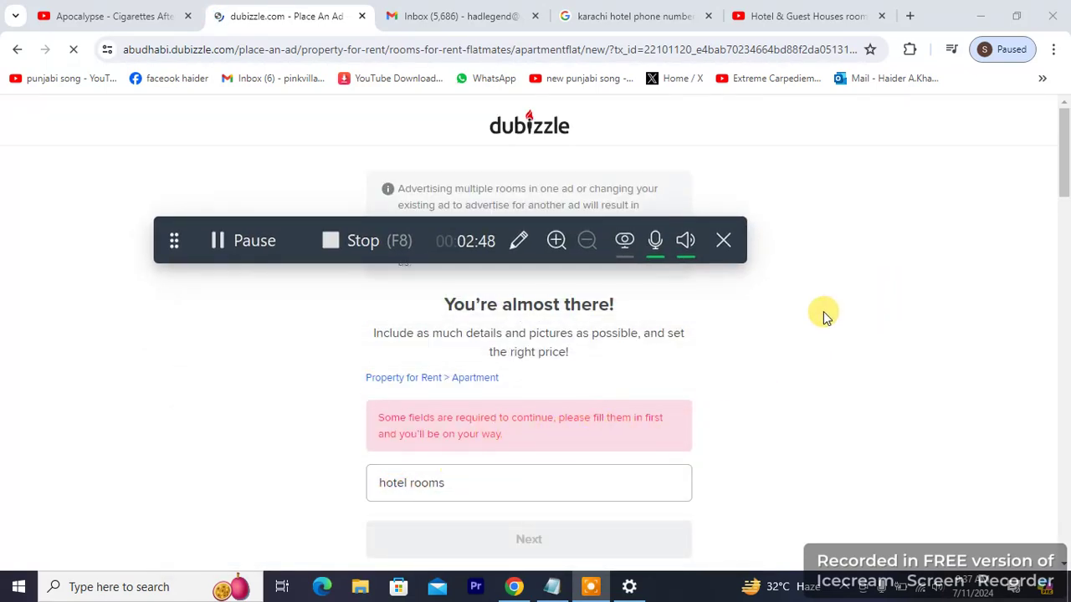
{"action": "scroll", "coordinate": [1065, 187], "scroll_direction": "down", "scroll_amount": 1}
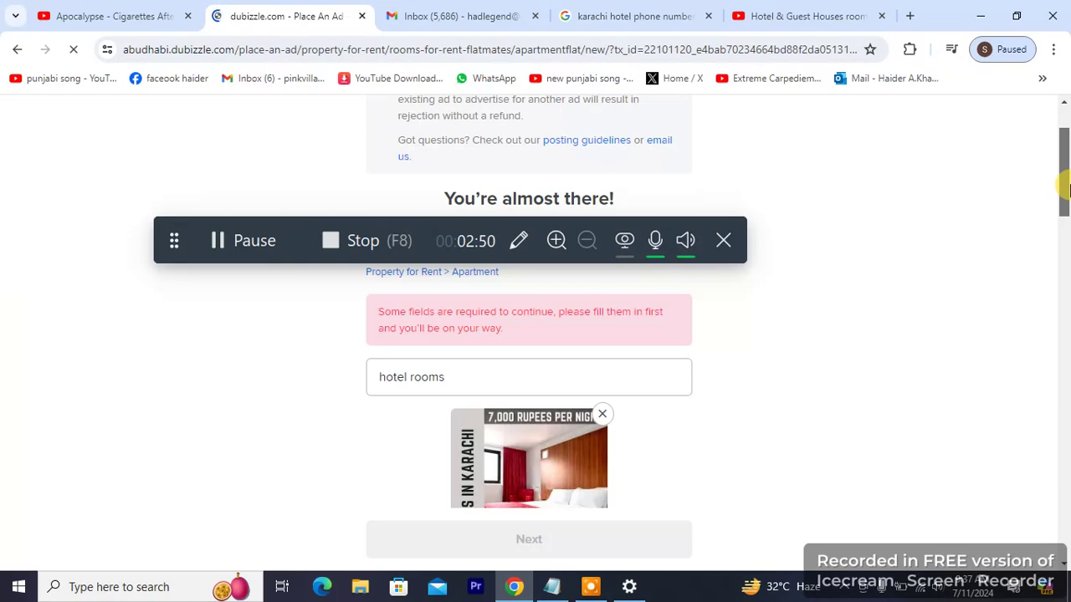
{"action": "scroll", "coordinate": [1064, 188], "scroll_direction": "down", "scroll_amount": 5}
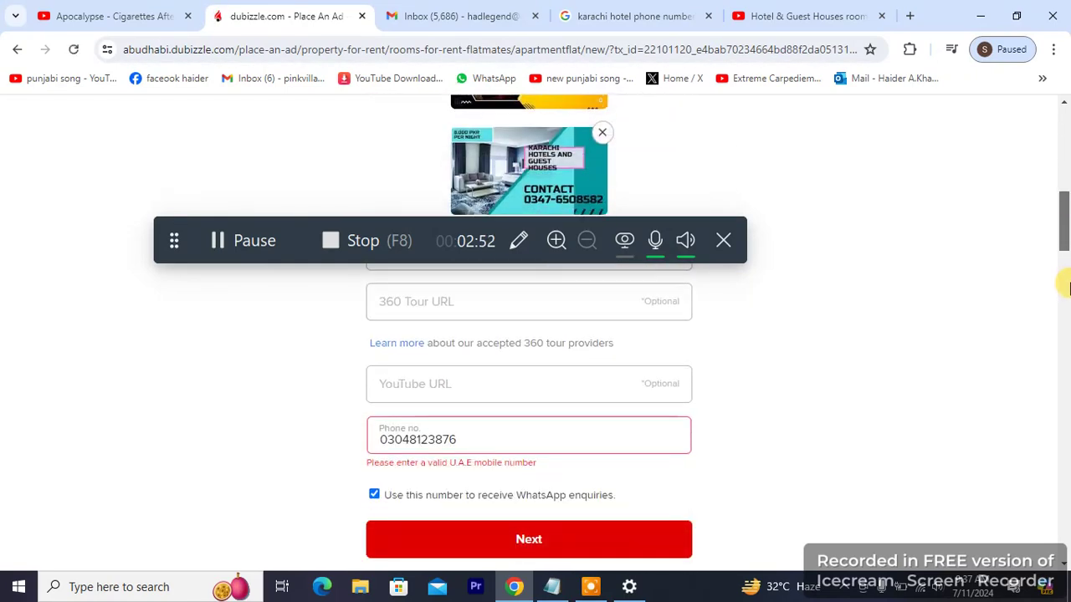
{"action": "double_click", "coordinate": [415, 441]}
{"action": "left_click", "coordinate": [442, 440]}
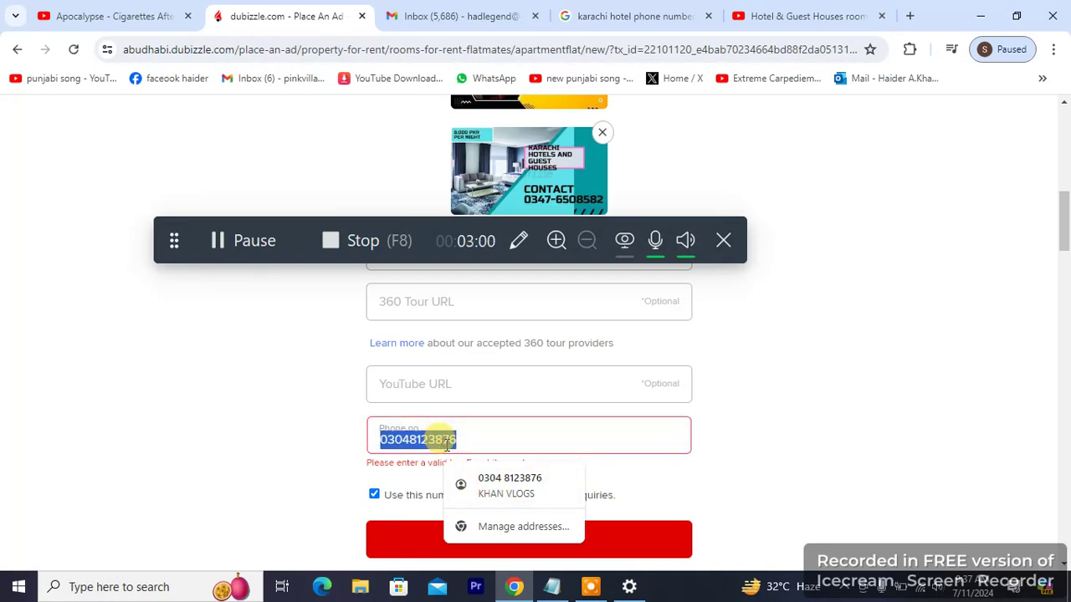
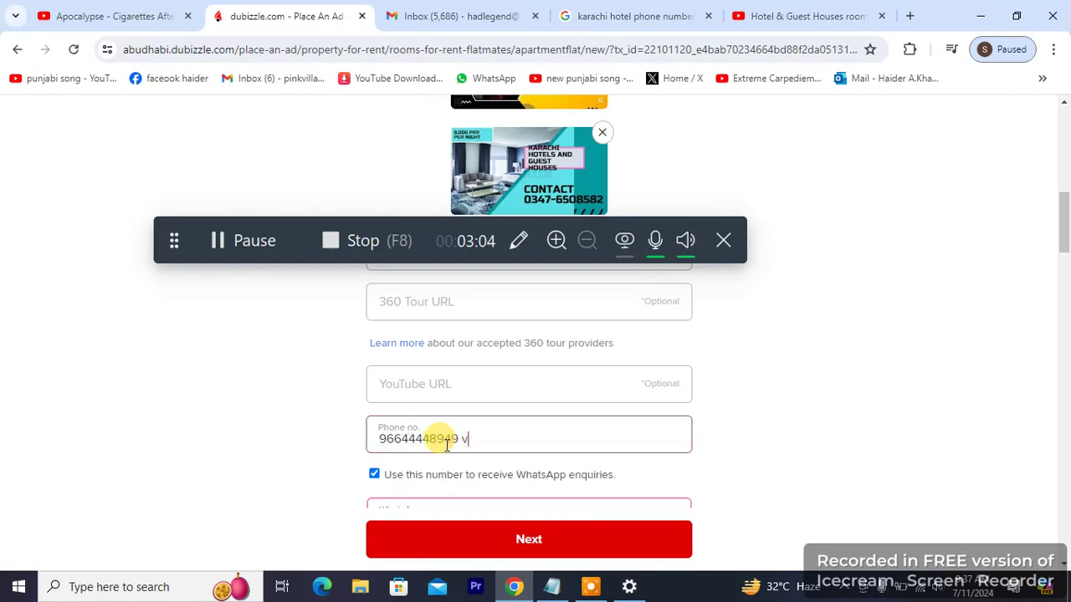
{"action": "triple_click", "coordinate": [447, 444]}
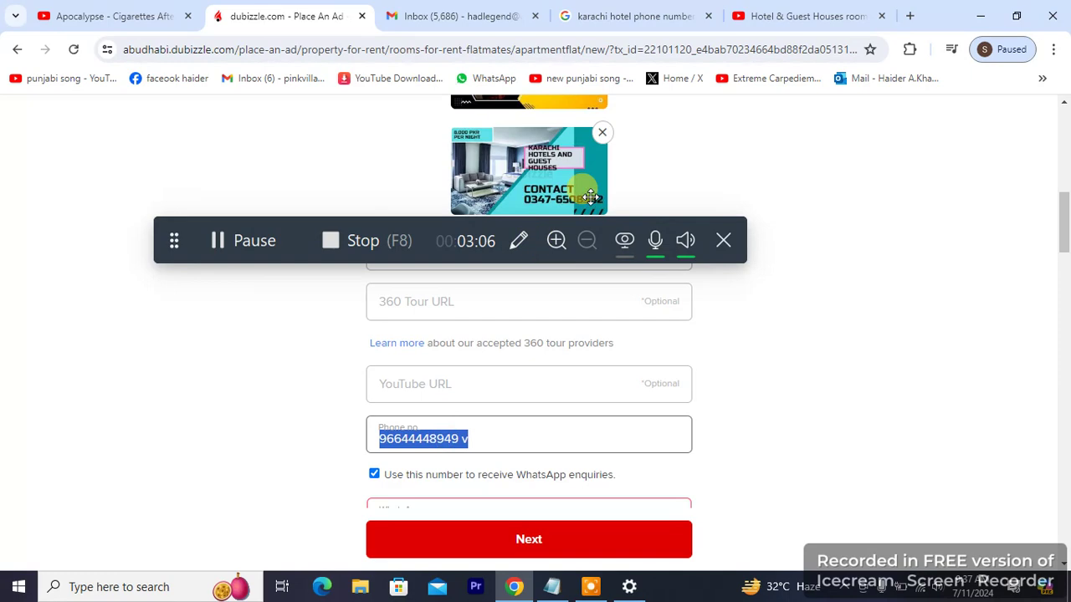
{"action": "key", "text": "BackSpace"}
{"action": "left_click", "coordinate": [910, 16]}
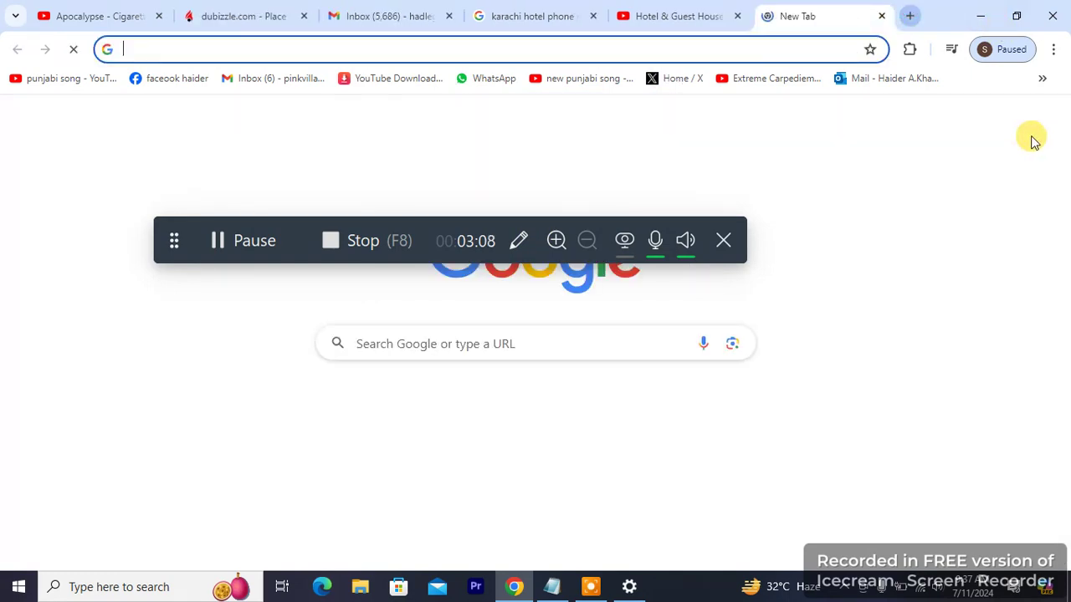
Step: Search Google for 'uae number'
{"action": "type", "text": "uae number"}
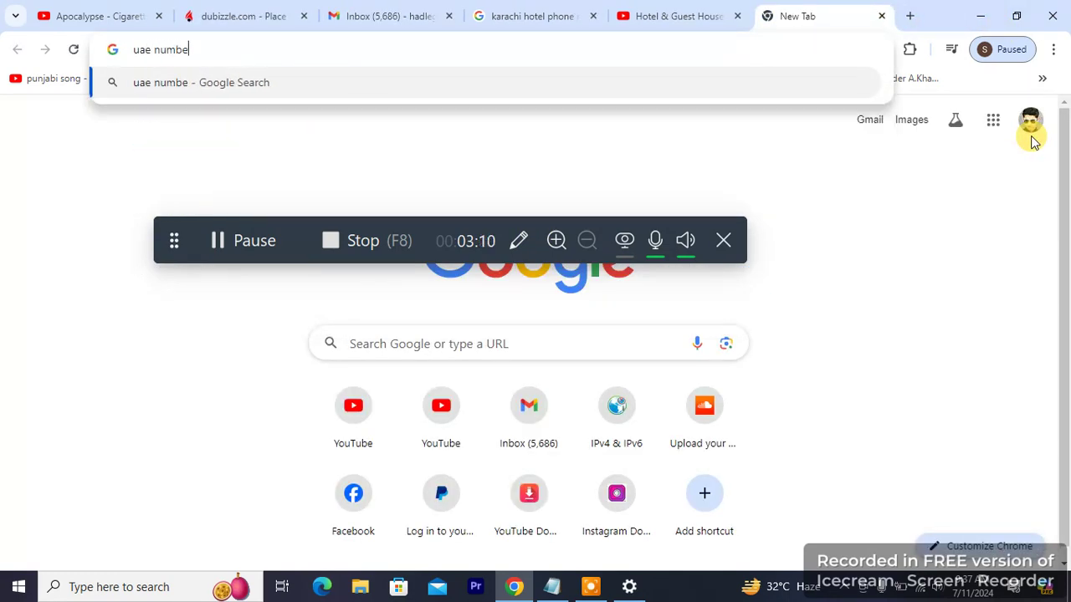
{"action": "key", "text": "Return"}
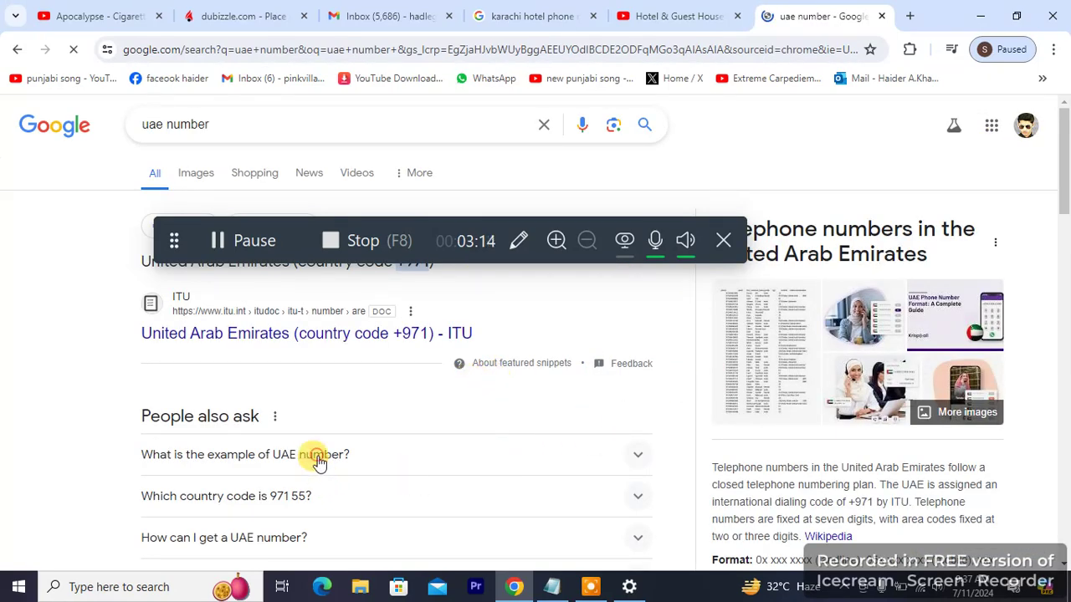
{"action": "left_click_drag", "start_coordinate": [1064, 180], "coordinate": [1064, 209]}
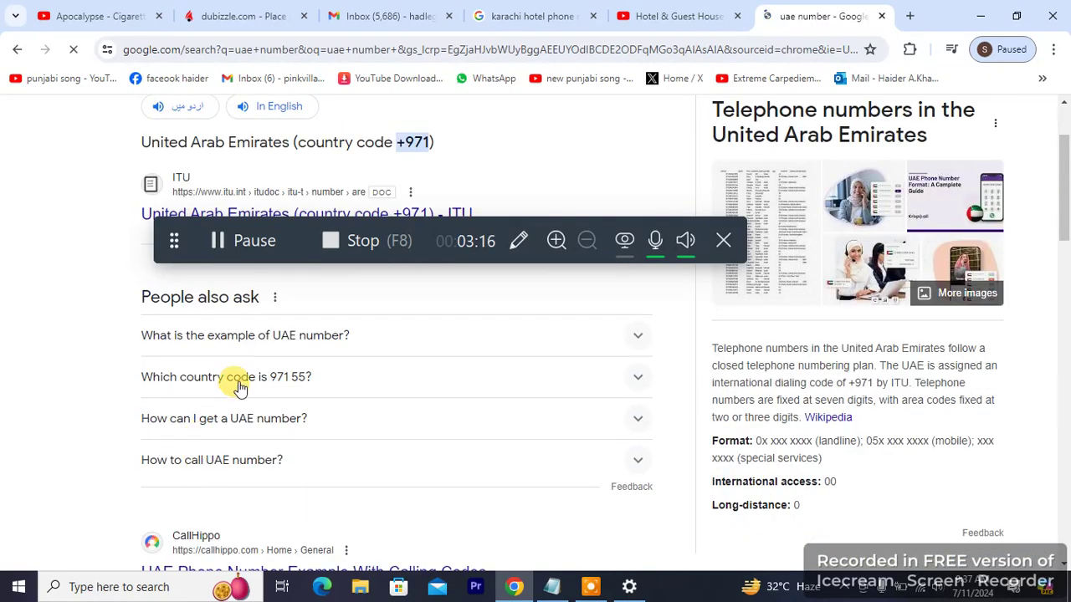
{"action": "scroll", "coordinate": [1063, 239], "scroll_direction": "down", "scroll_amount": 5}
{"action": "scroll", "coordinate": [1064, 239], "scroll_direction": "up", "scroll_amount": 7}
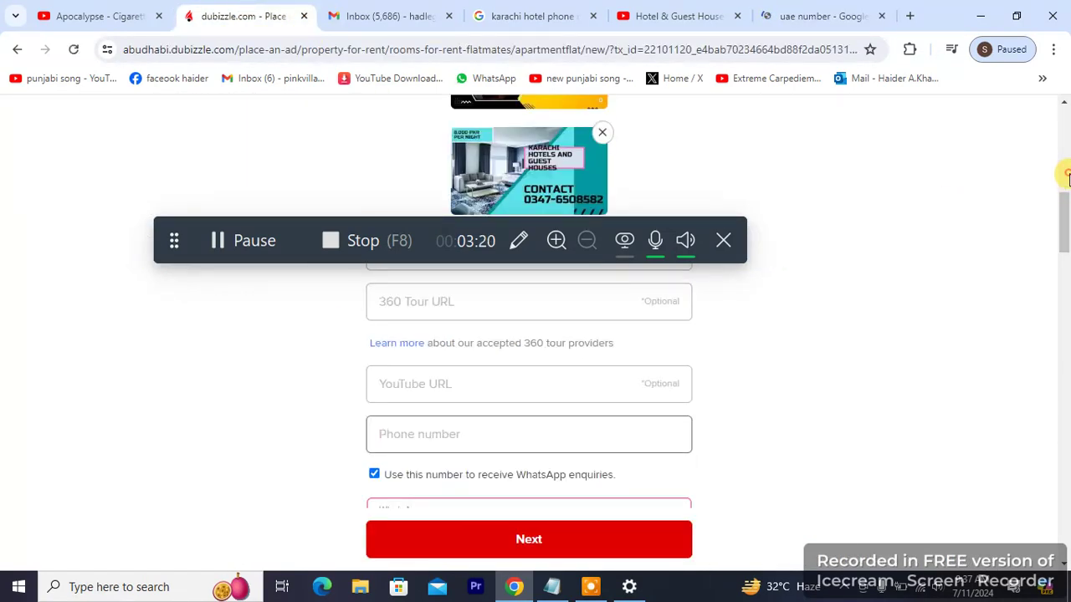
{"action": "scroll", "coordinate": [478, 359], "scroll_direction": "up", "scroll_amount": 5}
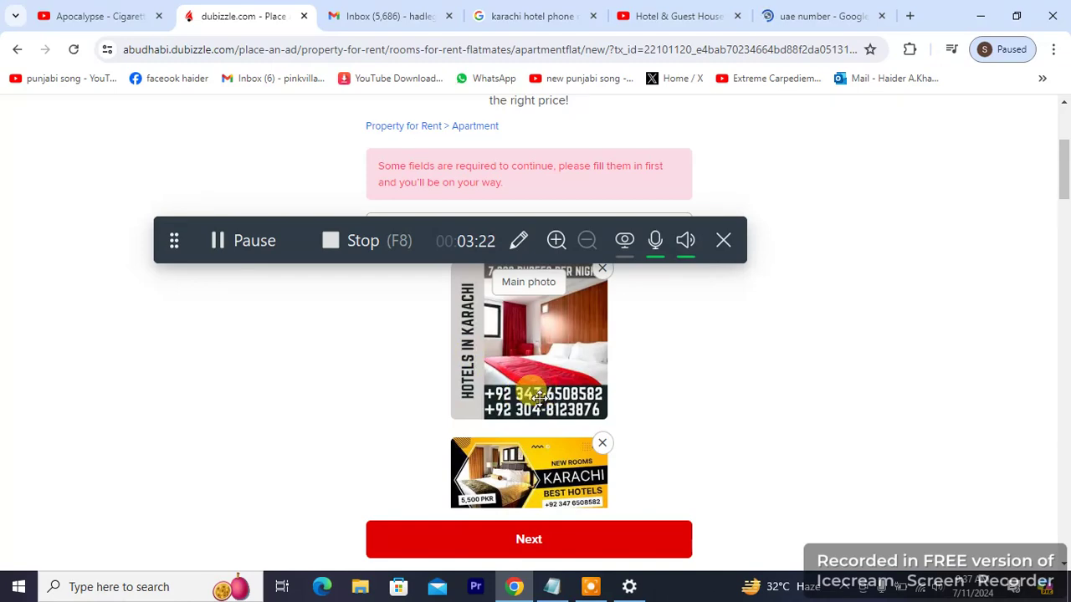
Step: Check the +971 UAE mobile format in the results, then return to the Dubizzle form
{"action": "left_click", "coordinate": [858, 14]}
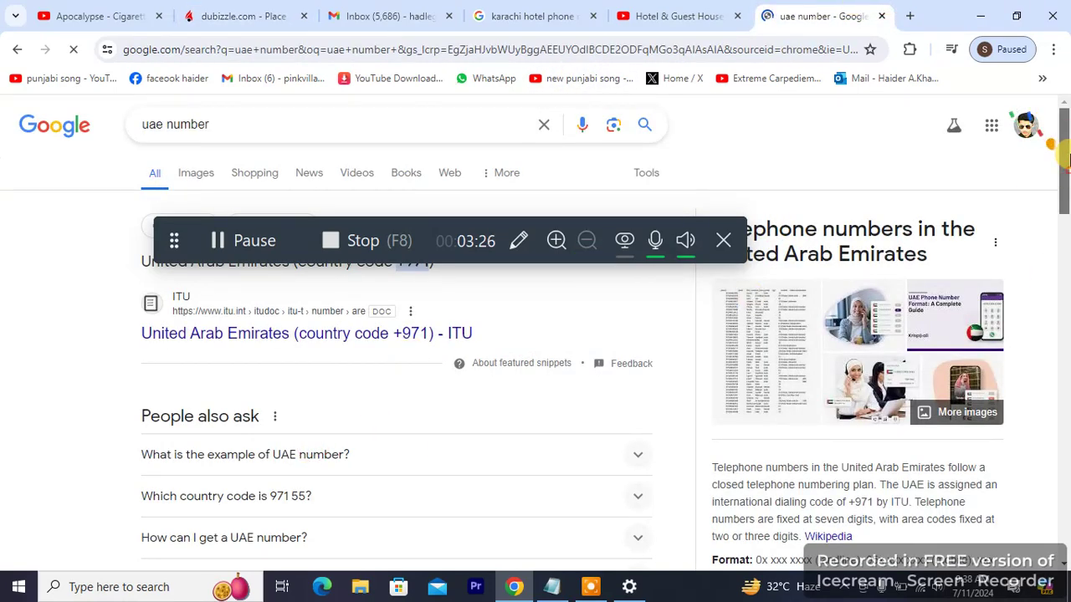
{"action": "left_click_drag", "start_coordinate": [1060, 176], "coordinate": [1066, 243]}
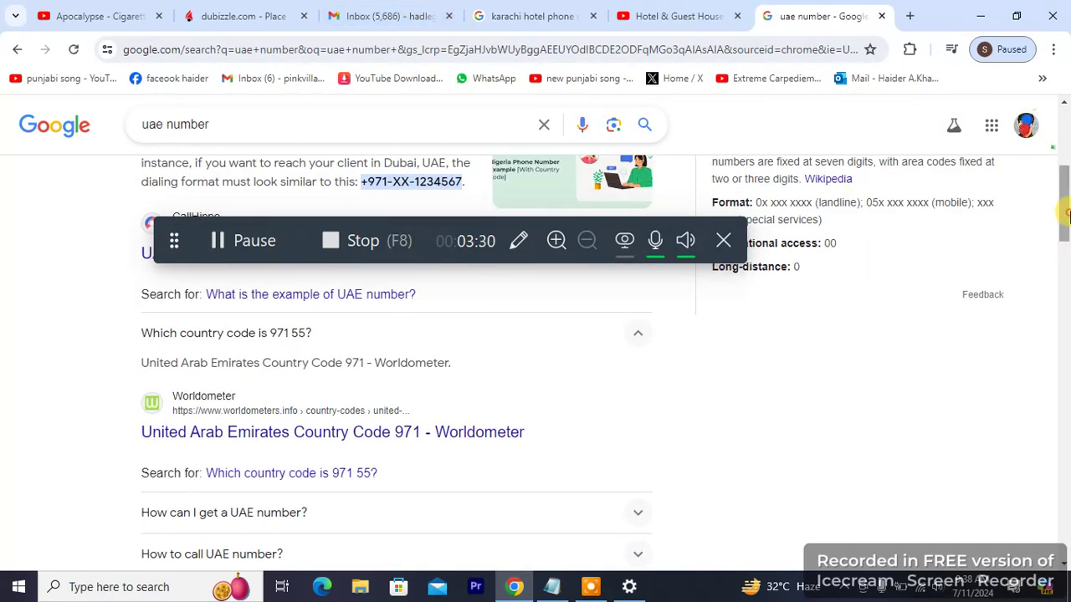
{"action": "left_click_drag", "start_coordinate": [1061, 210], "coordinate": [1066, 200]}
{"action": "scroll", "coordinate": [1068, 200], "scroll_direction": "up", "scroll_amount": 5}
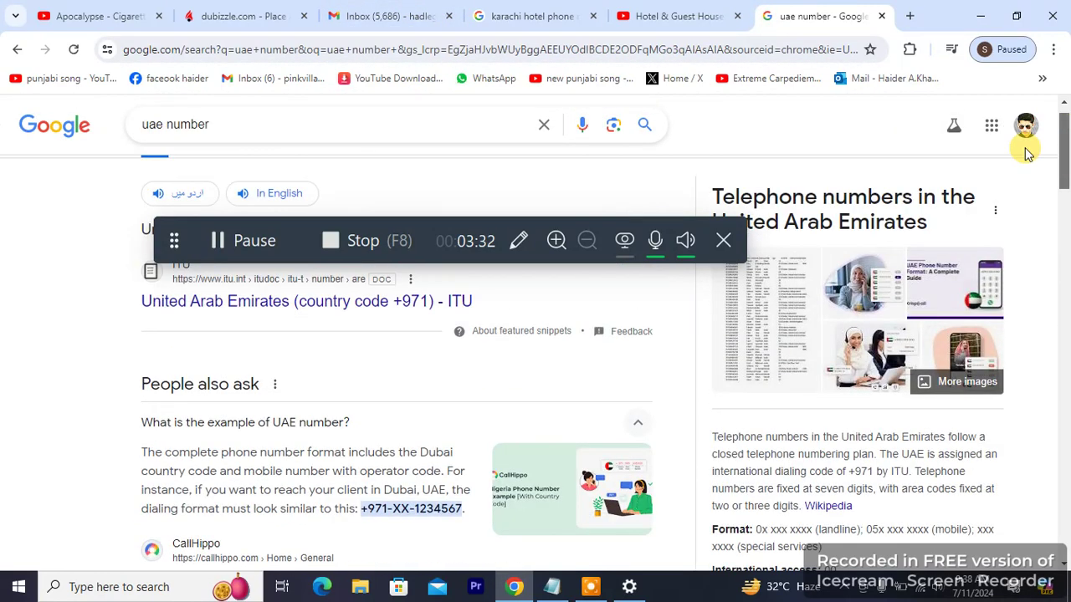
{"action": "left_click", "coordinate": [389, 16]}
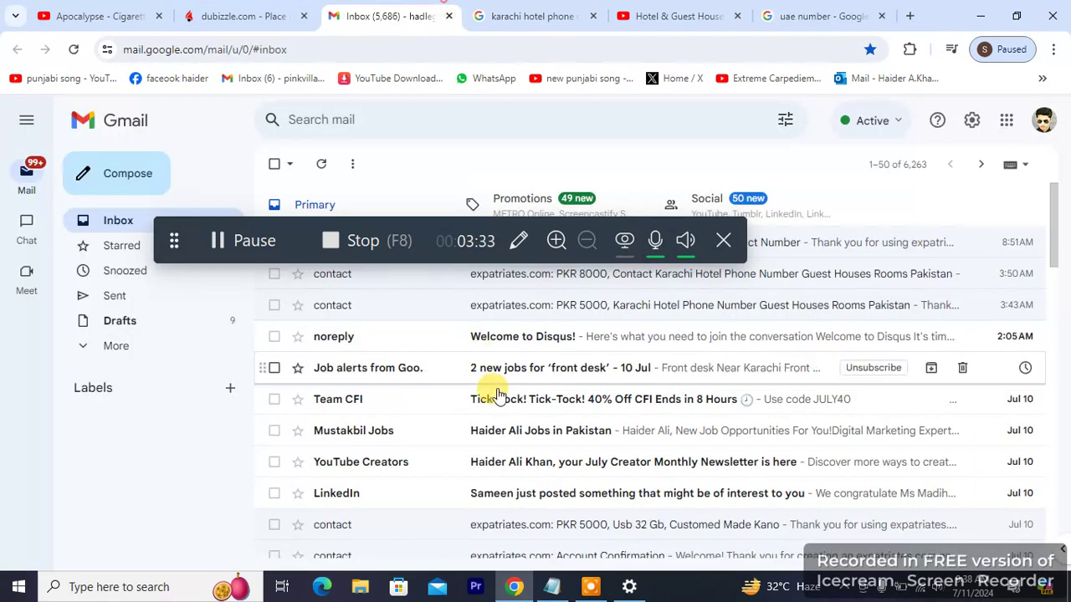
{"action": "left_click", "coordinate": [216, 12]}
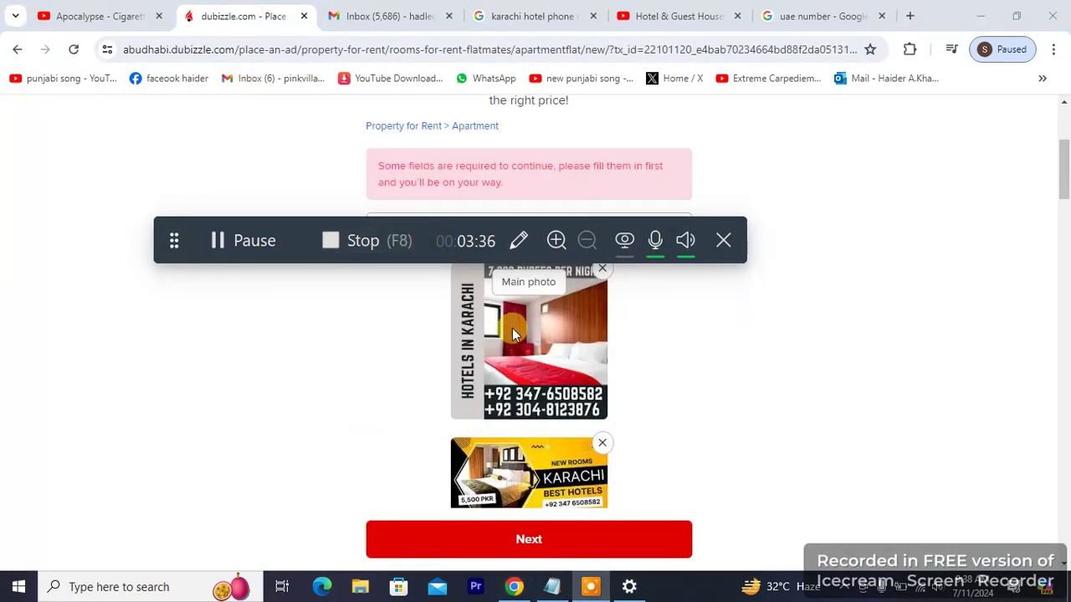
Step: Enter a 971-prefixed UAE mobile as phone and WhatsApp contact and resubmit the form
{"action": "left_click_drag", "start_coordinate": [412, 224], "coordinate": [483, 422]}
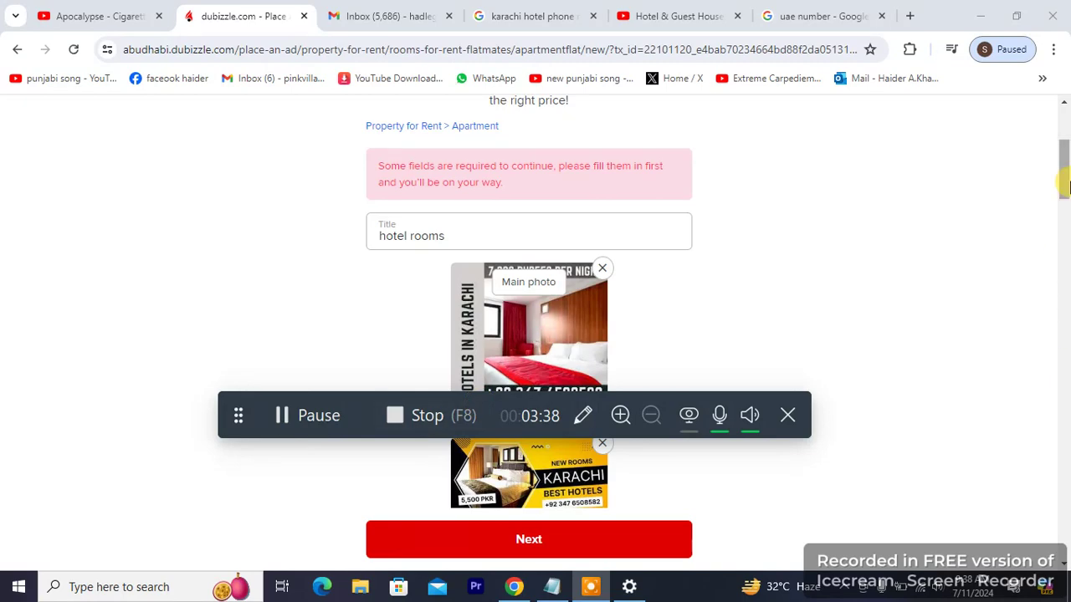
{"action": "left_click_drag", "start_coordinate": [1065, 186], "coordinate": [1064, 266]}
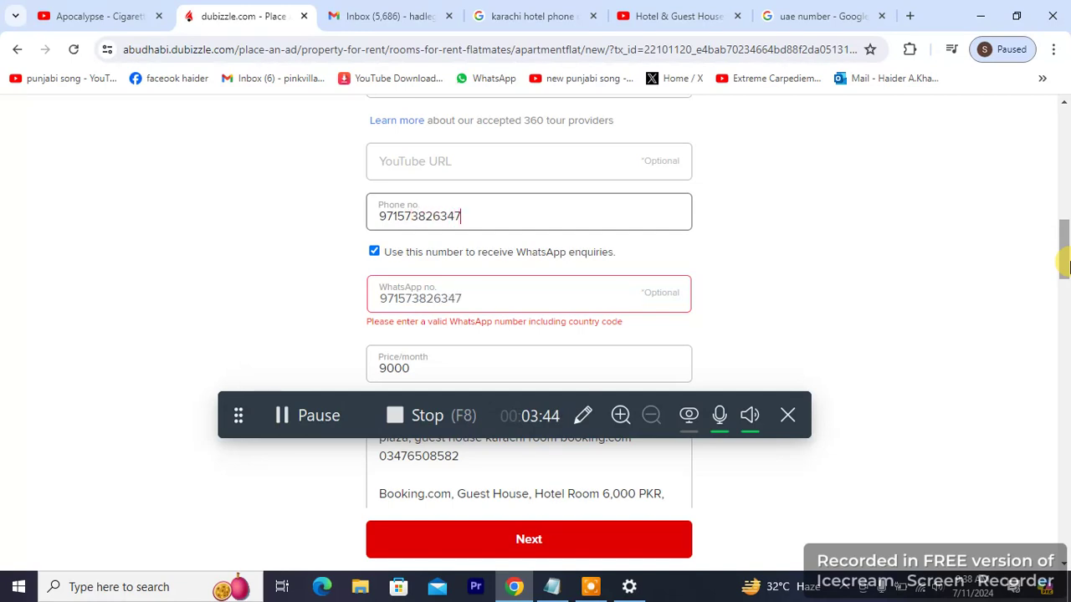
{"action": "left_click", "coordinate": [607, 538]}
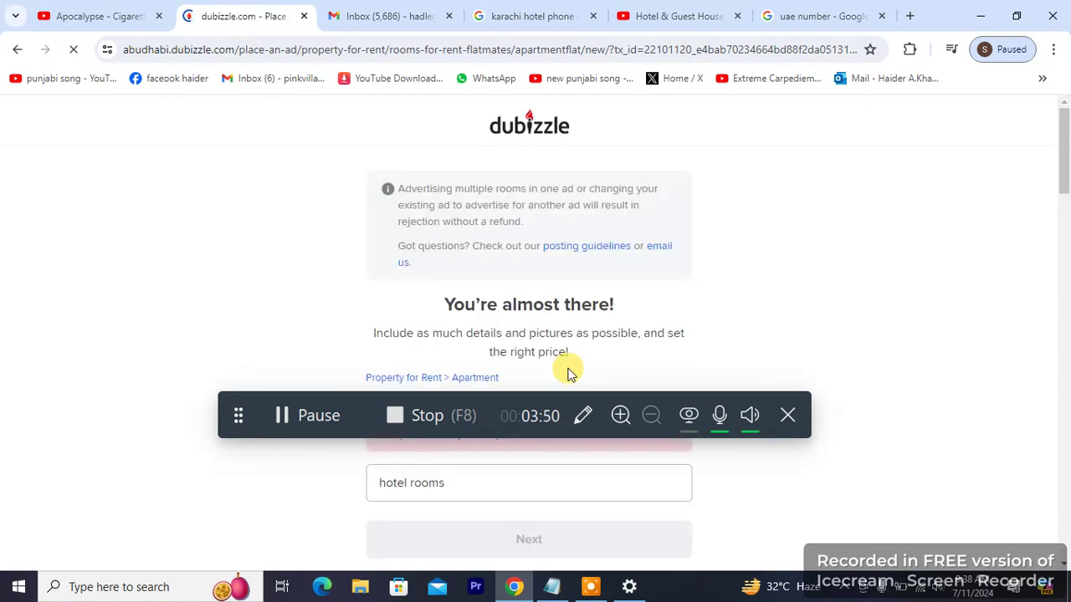
Step: Add a '+' before the phone number so it reads +971..., then resubmit the ad
{"action": "left_click_drag", "start_coordinate": [574, 402], "coordinate": [602, 245]}
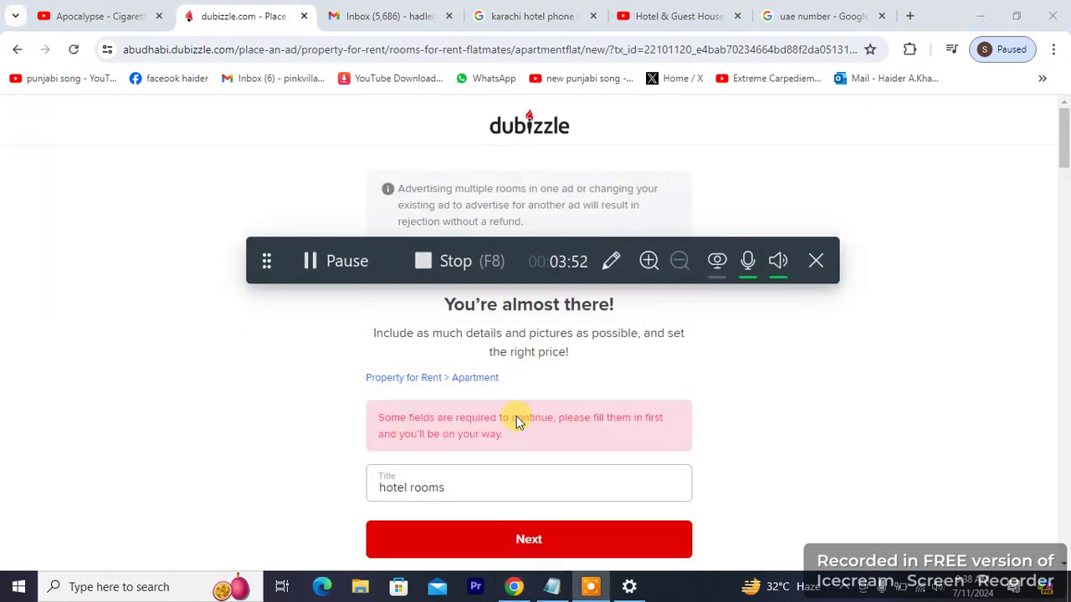
{"action": "left_click_drag", "start_coordinate": [1062, 138], "coordinate": [1067, 226]}
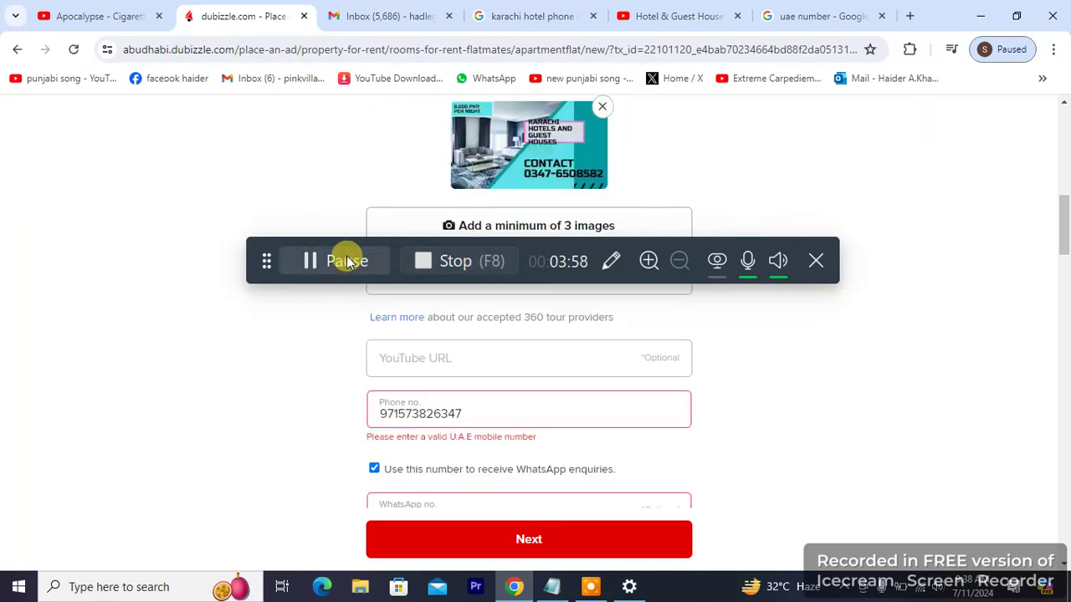
{"action": "left_click", "coordinate": [343, 260]}
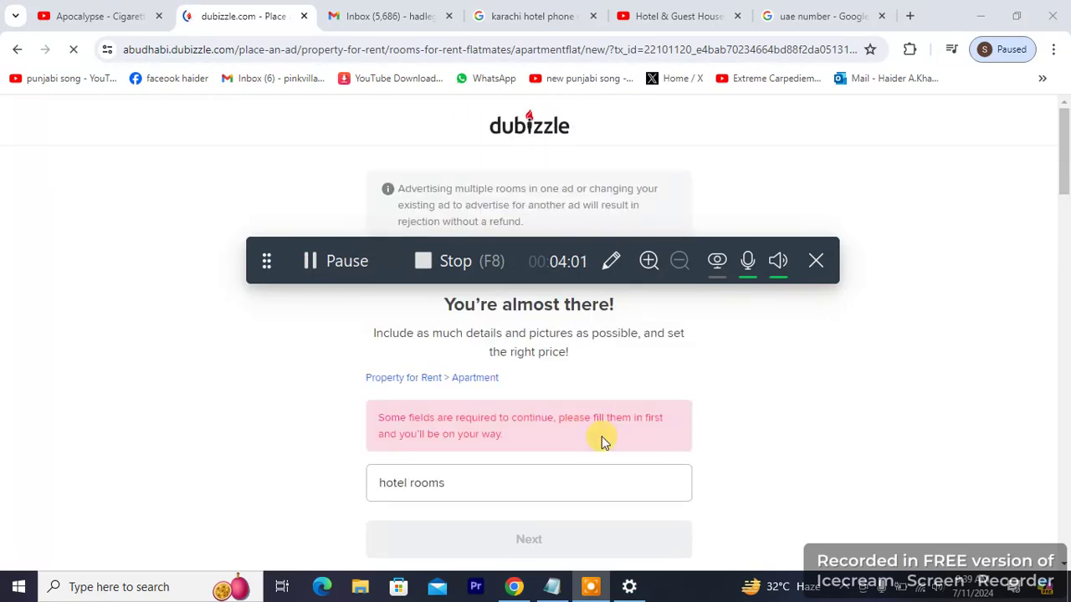
{"action": "left_click_drag", "start_coordinate": [1066, 144], "coordinate": [1067, 261]}
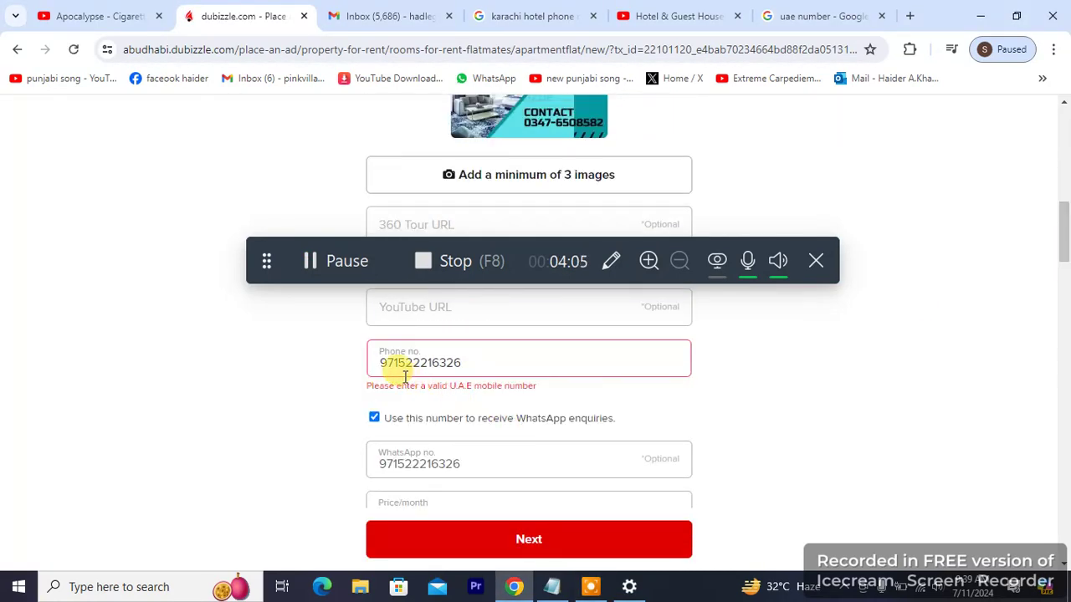
{"action": "left_click", "coordinate": [384, 363]}
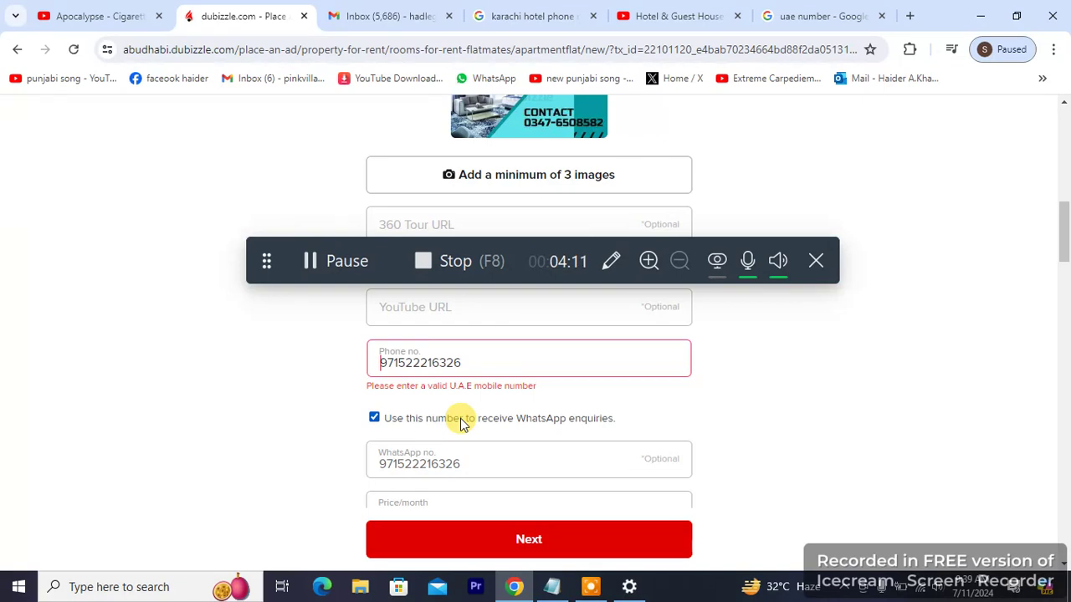
{"action": "type", "text": "+"}
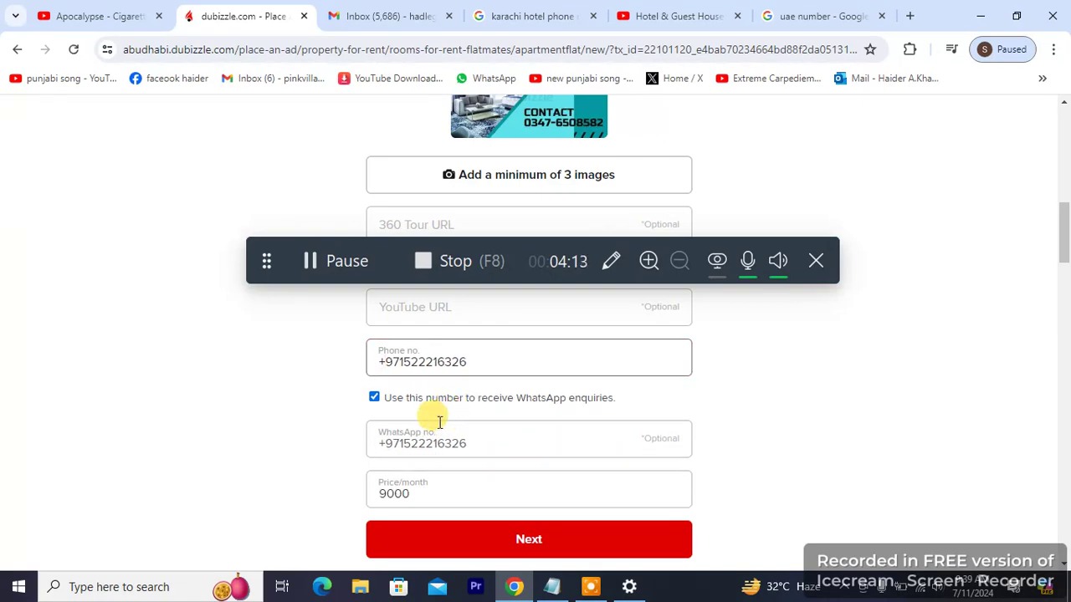
{"action": "left_click", "coordinate": [494, 530]}
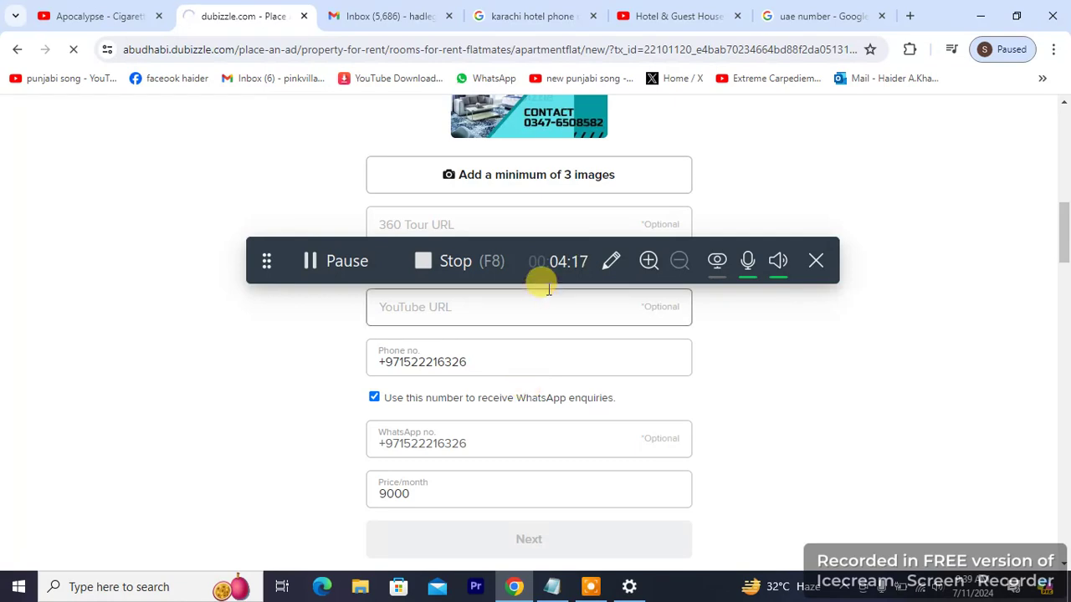
Step: Choose the 'hydri market' suggestion for the required Neighbourhood field and resubmit the ad
{"action": "left_click_drag", "start_coordinate": [541, 242], "coordinate": [457, 418]}
{"action": "left_click_drag", "start_coordinate": [459, 362], "coordinate": [478, 161]}
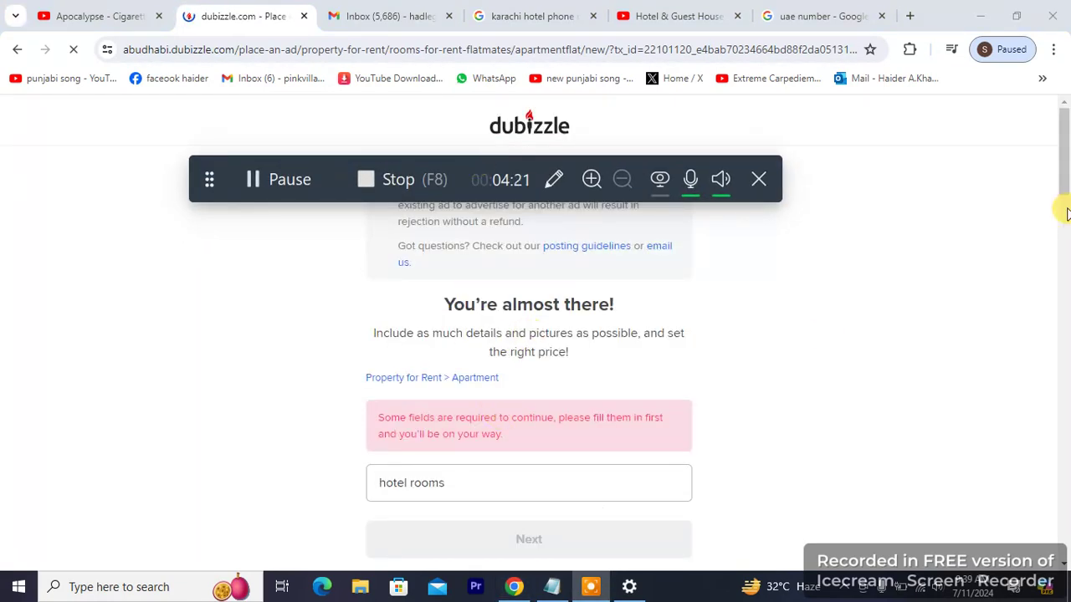
{"action": "left_click_drag", "start_coordinate": [1061, 169], "coordinate": [1059, 507]}
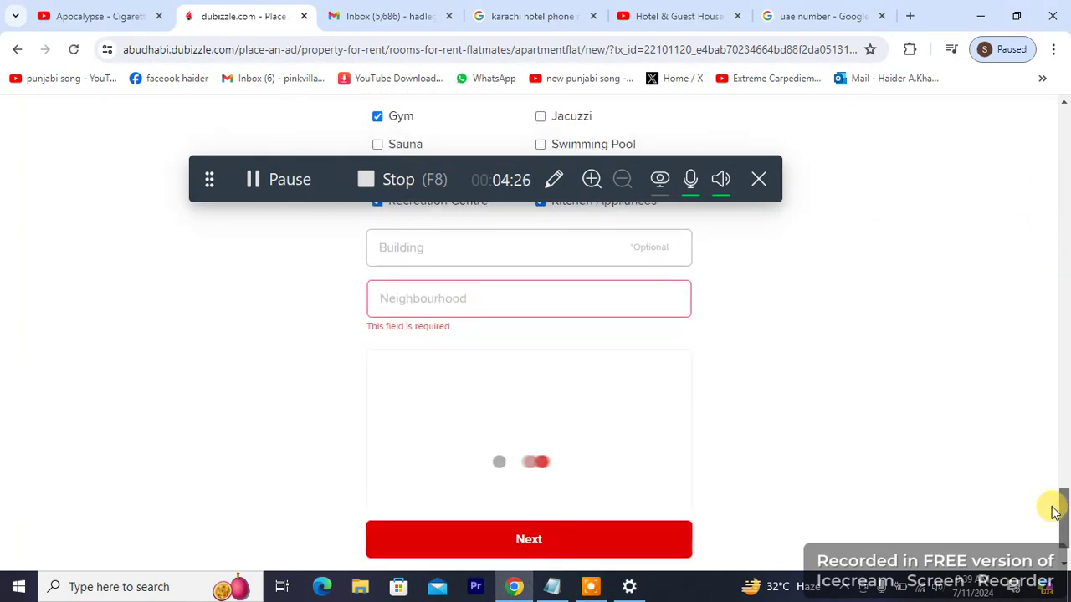
{"action": "left_click", "coordinate": [536, 302]}
{"action": "left_click", "coordinate": [519, 340]}
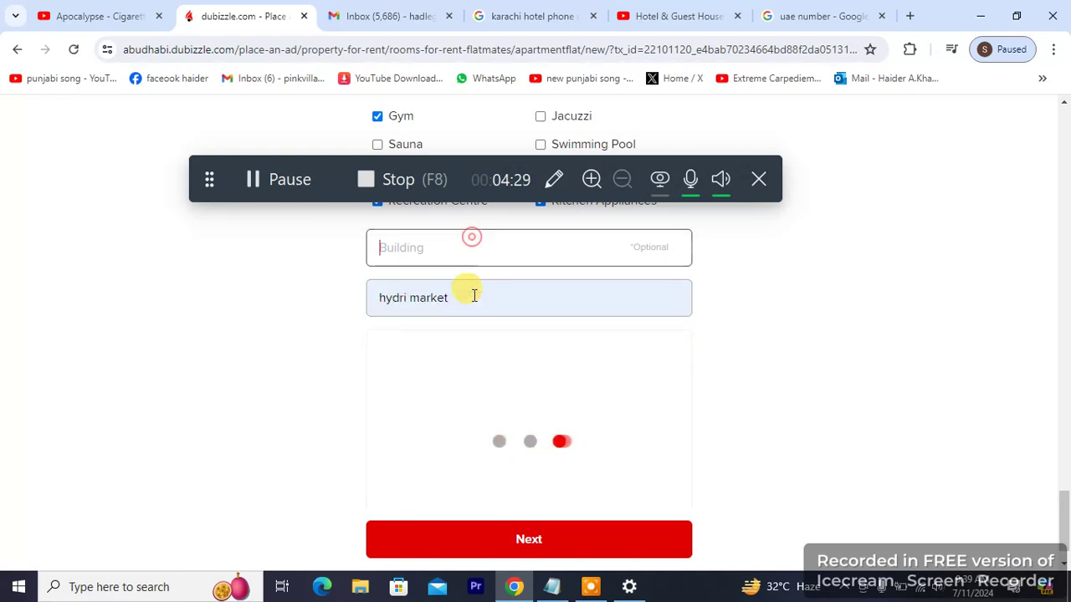
{"action": "left_click", "coordinate": [518, 525]}
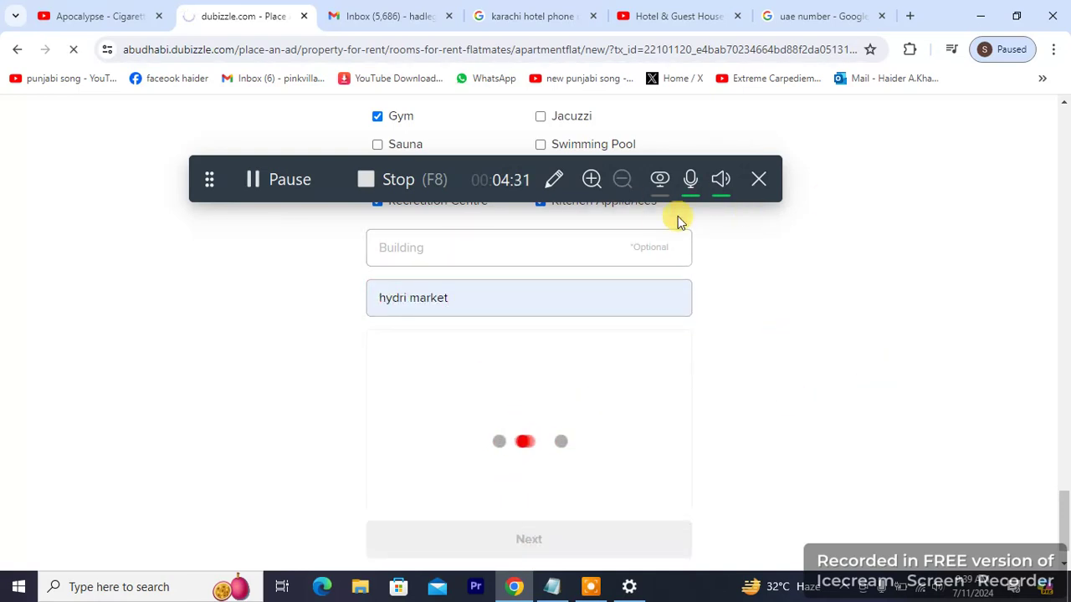
{"action": "left_click_drag", "start_coordinate": [540, 167], "coordinate": [568, 449]}
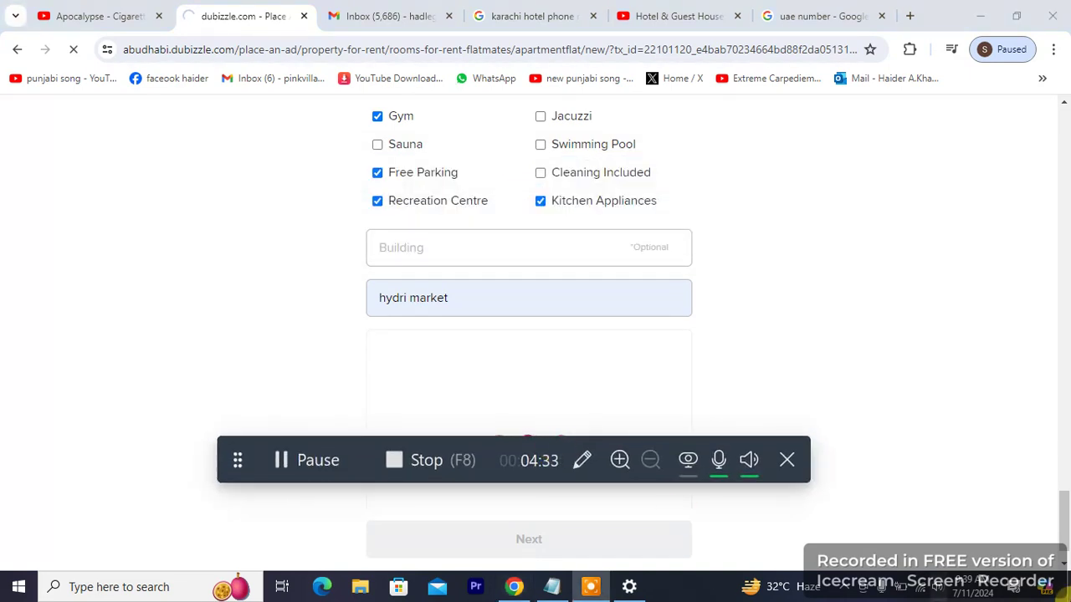
{"action": "left_click_drag", "start_coordinate": [1064, 536], "coordinate": [1062, 67]}
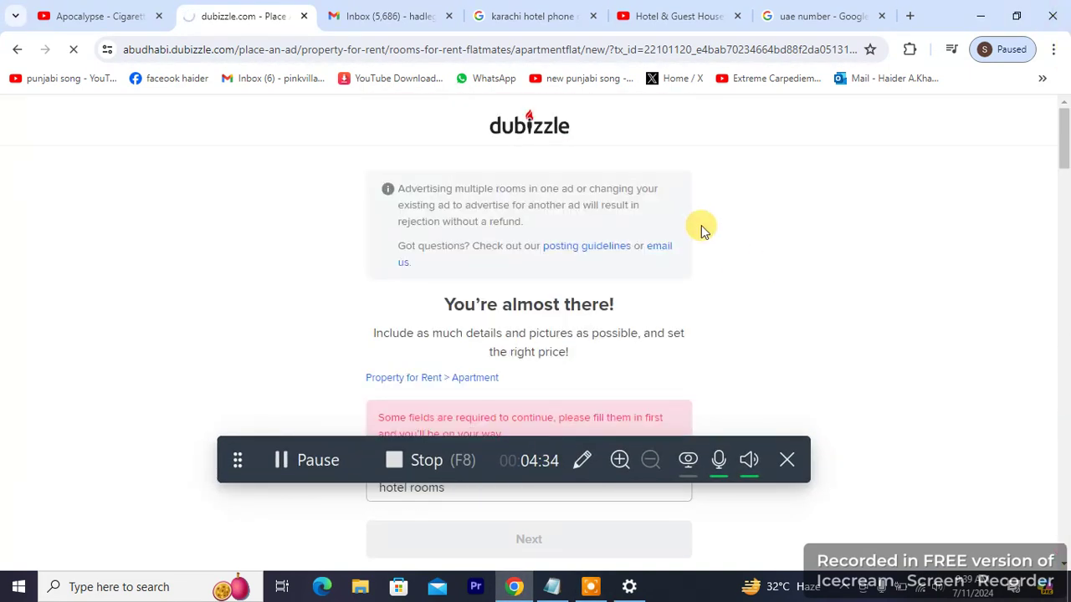